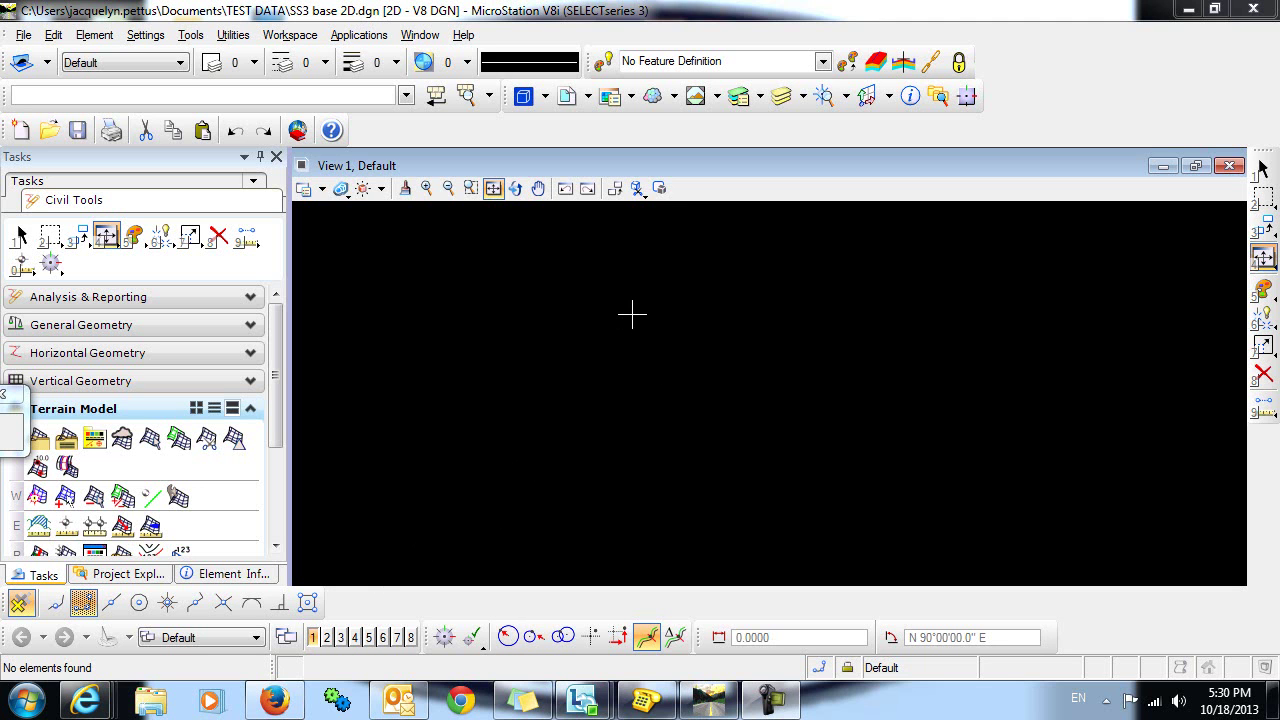
Step: Attach existing terrain.dgn as a Coincident - World reference to SS3 base 2D.dgn
{"action": "left_click", "coordinate": [22, 35]}
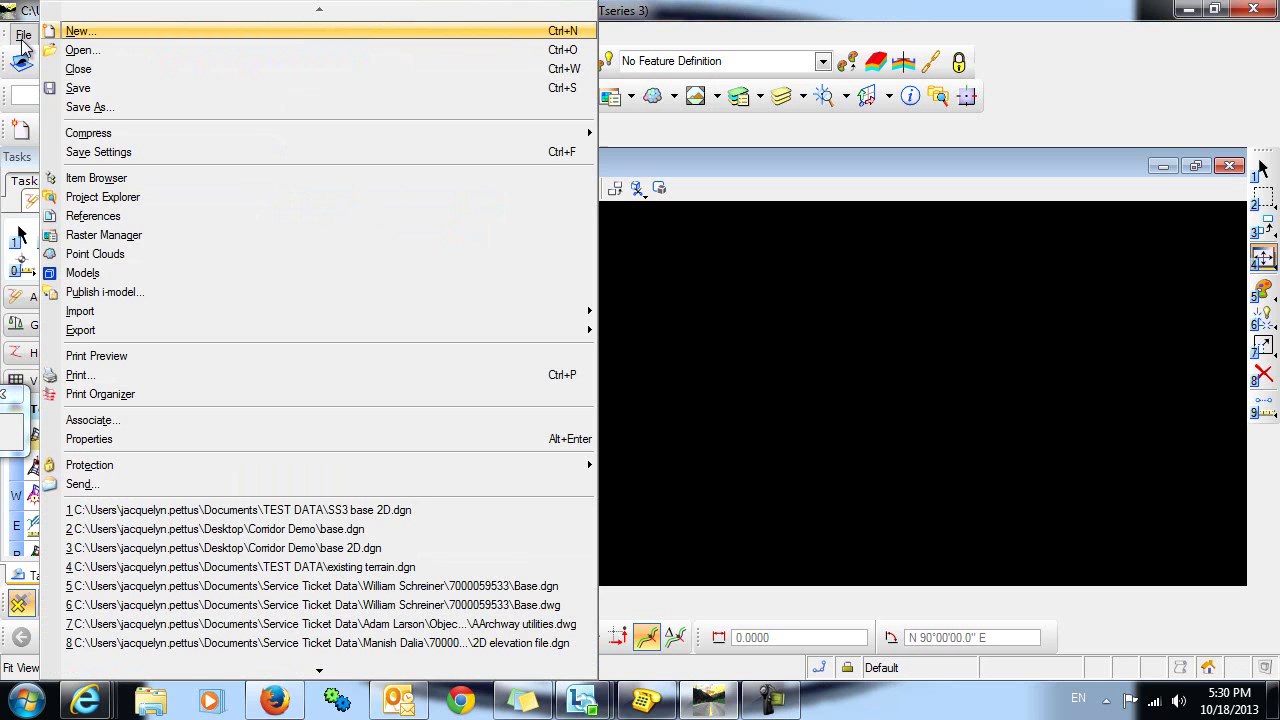
{"action": "left_click", "coordinate": [197, 245]}
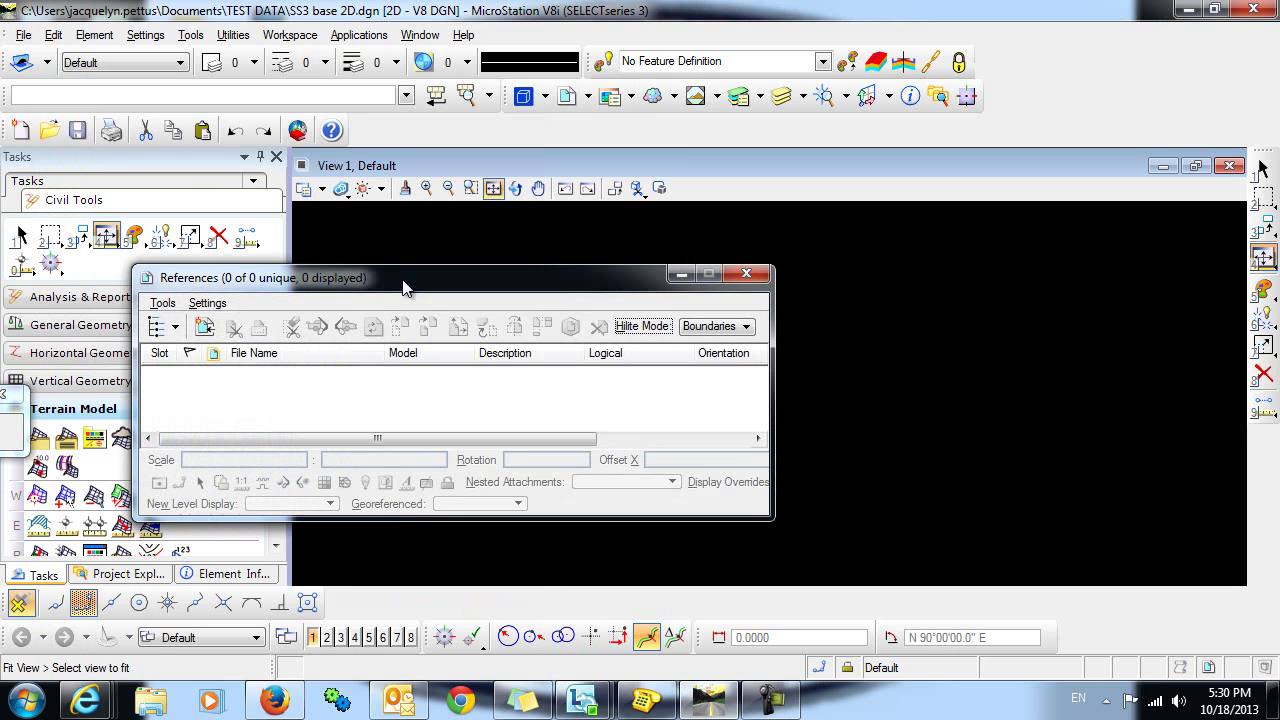
{"action": "left_click", "coordinate": [174, 326]}
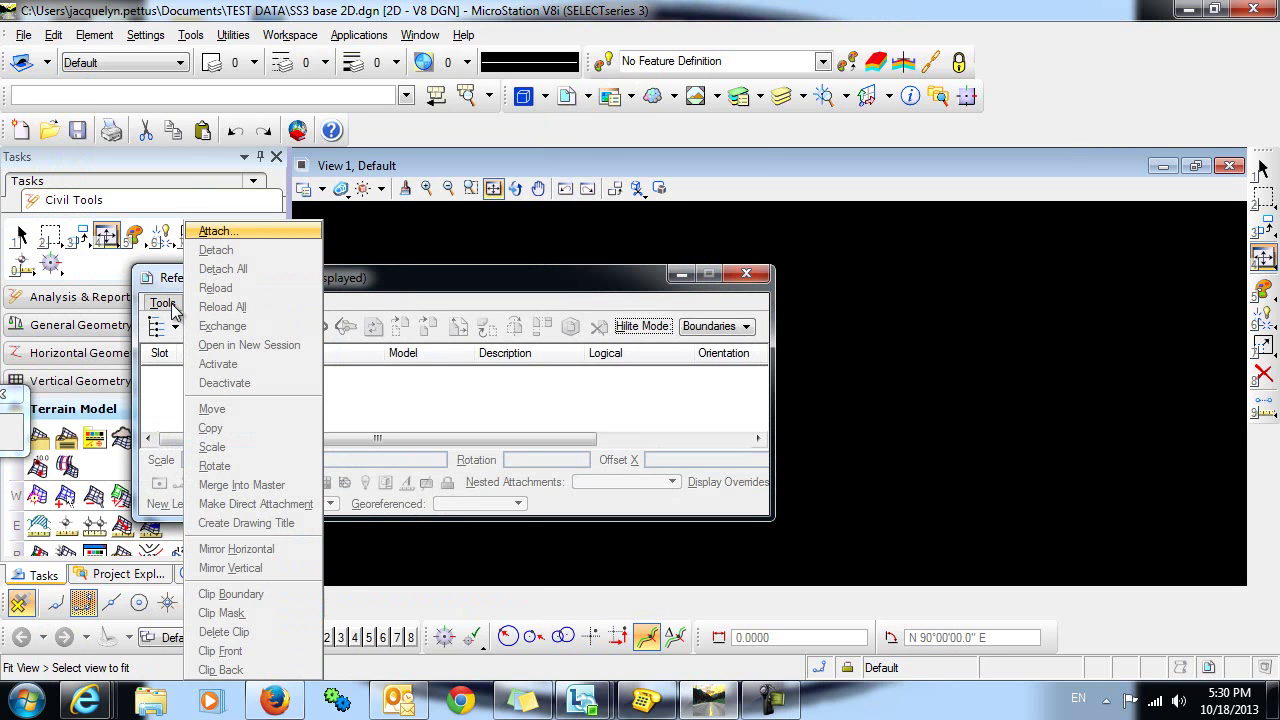
{"action": "left_click", "coordinate": [238, 233]}
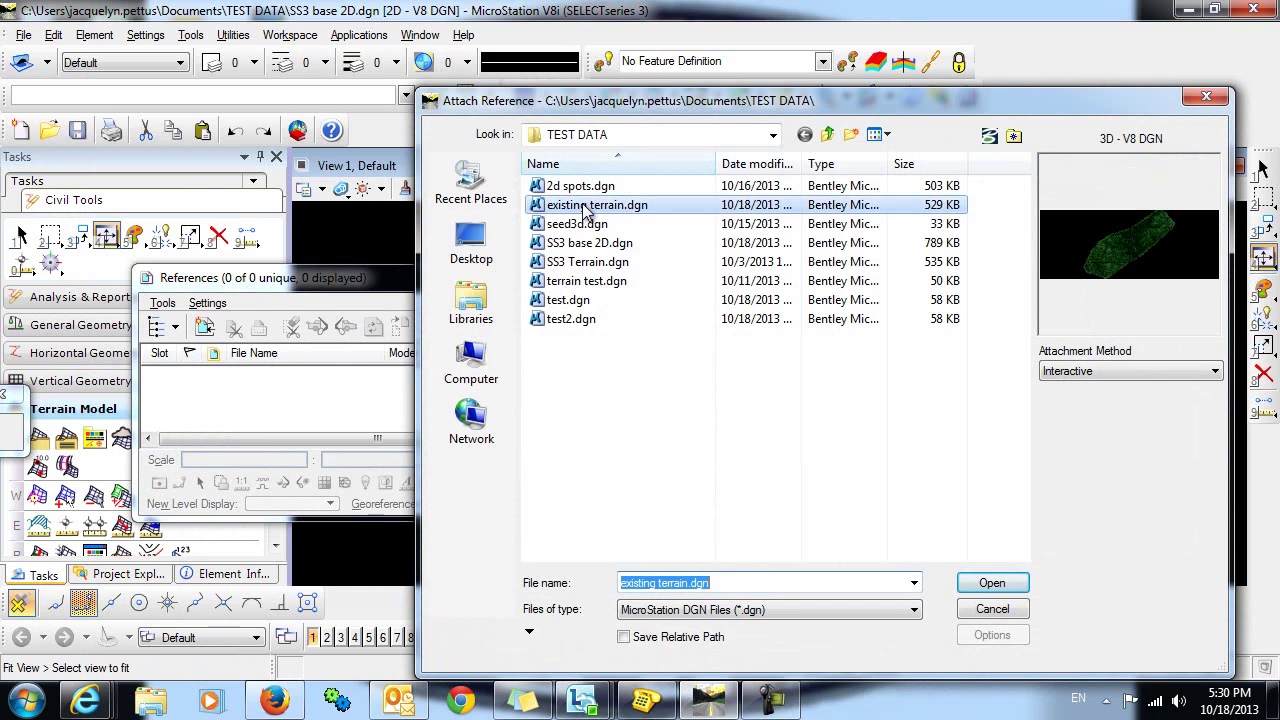
{"action": "left_click", "coordinate": [540, 206]}
{"action": "left_click", "coordinate": [992, 583]}
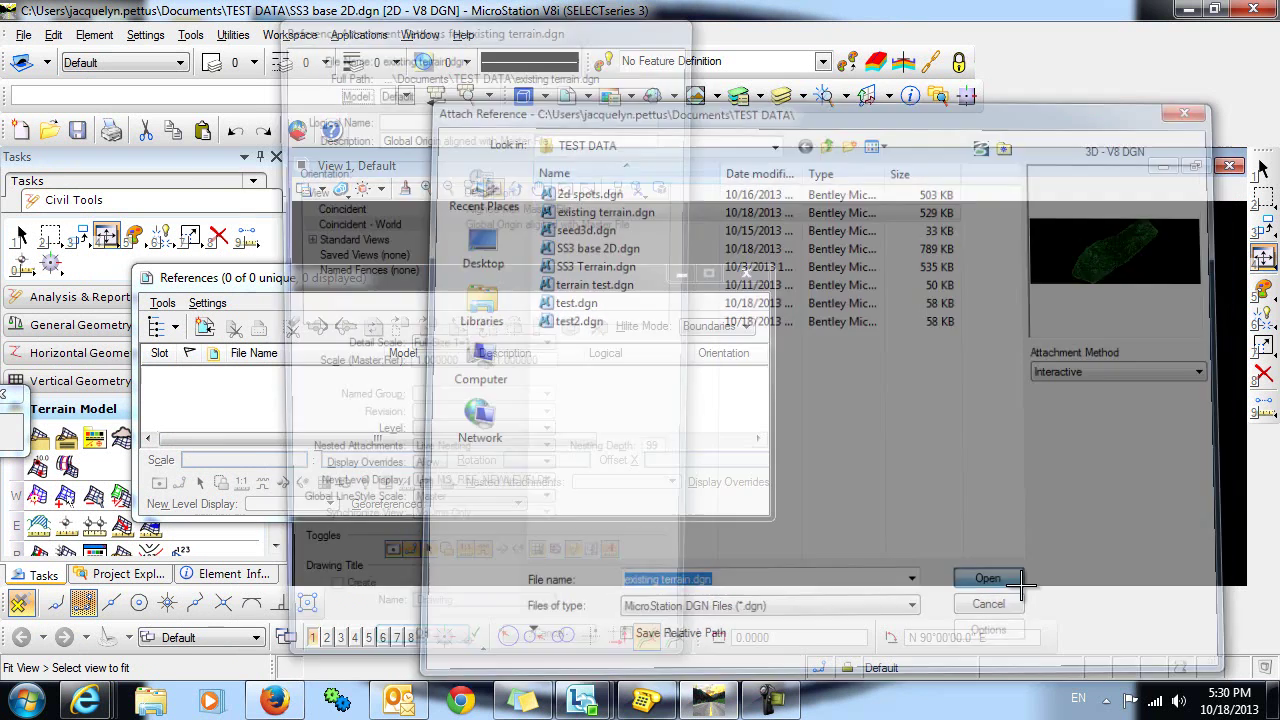
{"action": "left_click", "coordinate": [452, 677]}
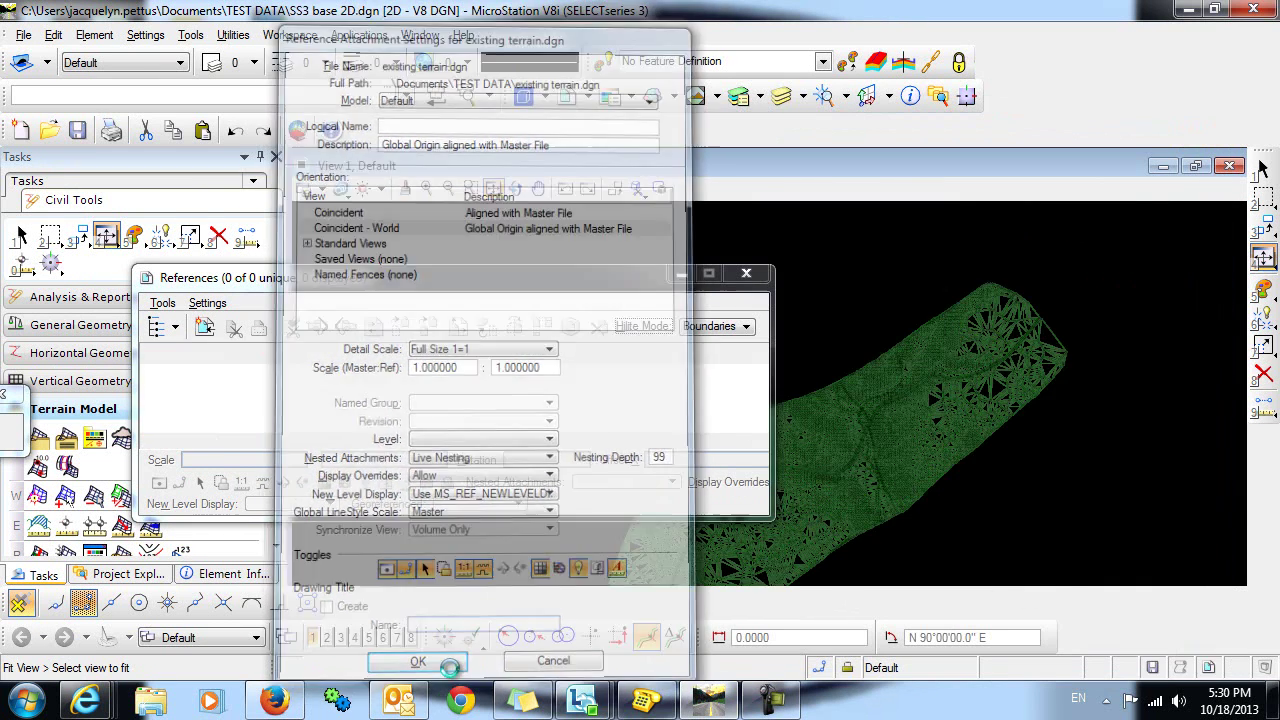
Step: Close References and check that terrain 'original' uses the Existing_Triangles feature definition
{"action": "left_click", "coordinate": [747, 274]}
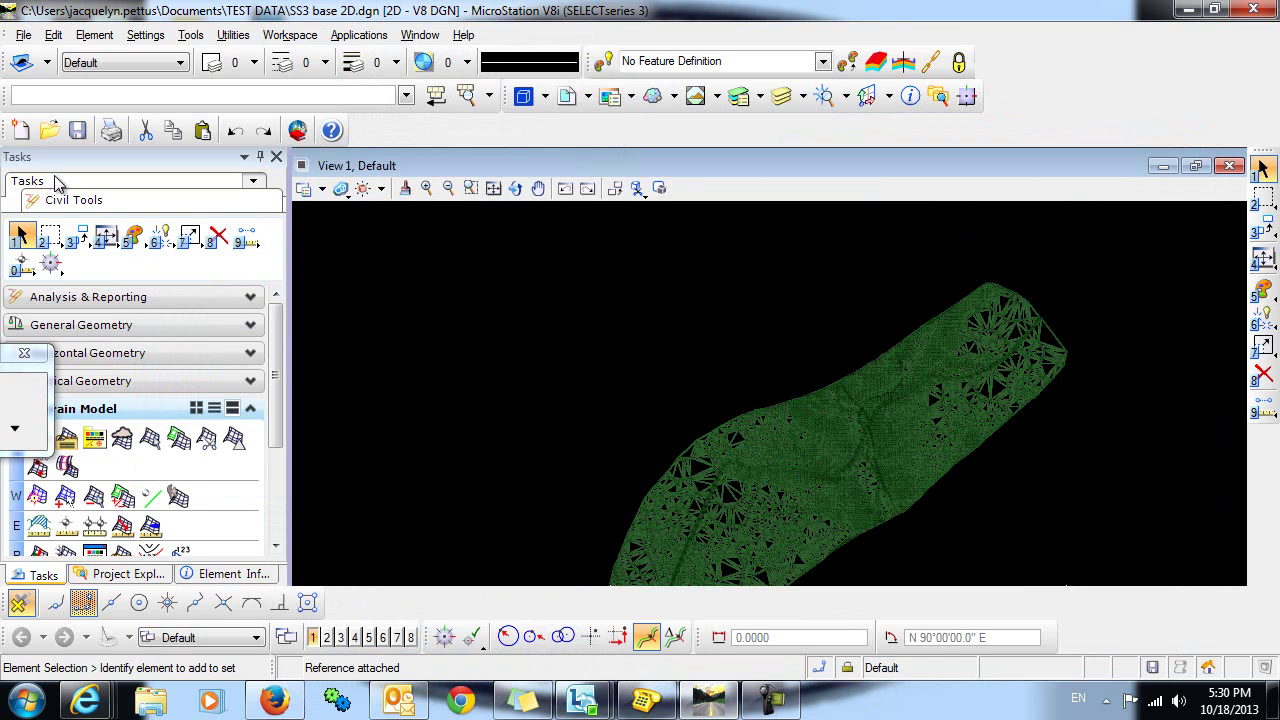
{"action": "left_click", "coordinate": [754, 414]}
{"action": "mouse_move", "coordinate": [755, 414]}
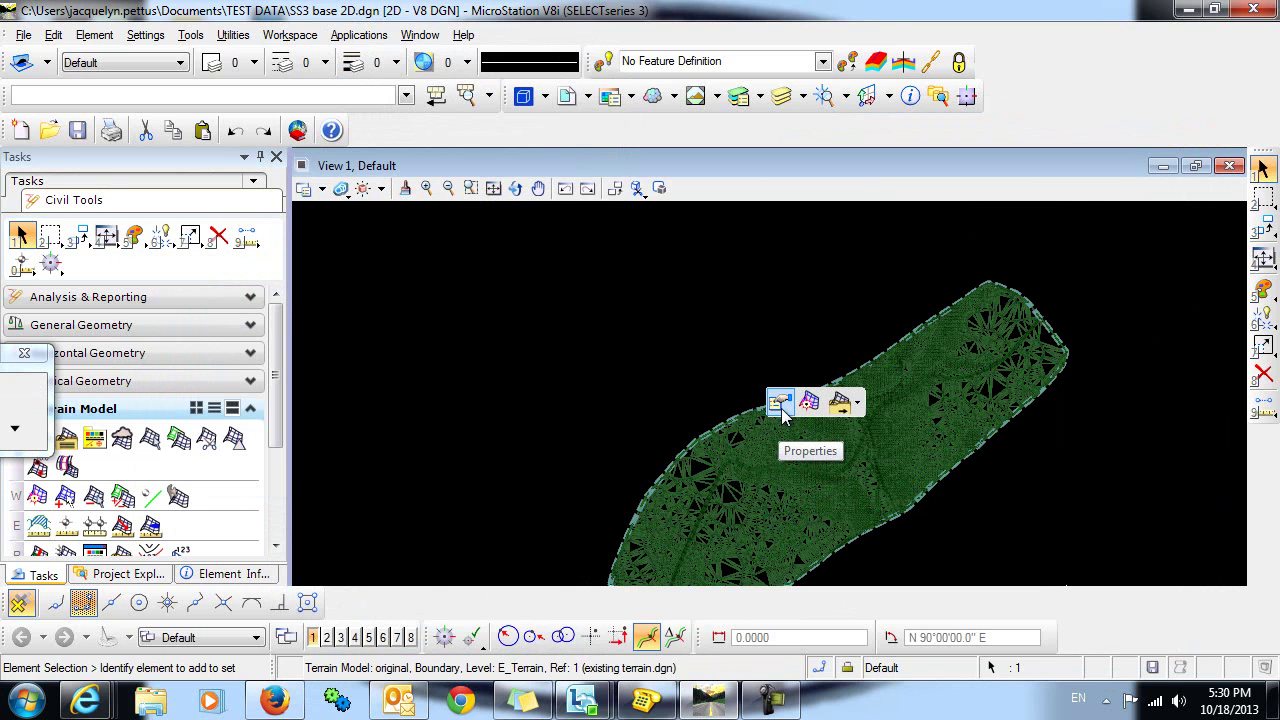
{"action": "left_click", "coordinate": [781, 408]}
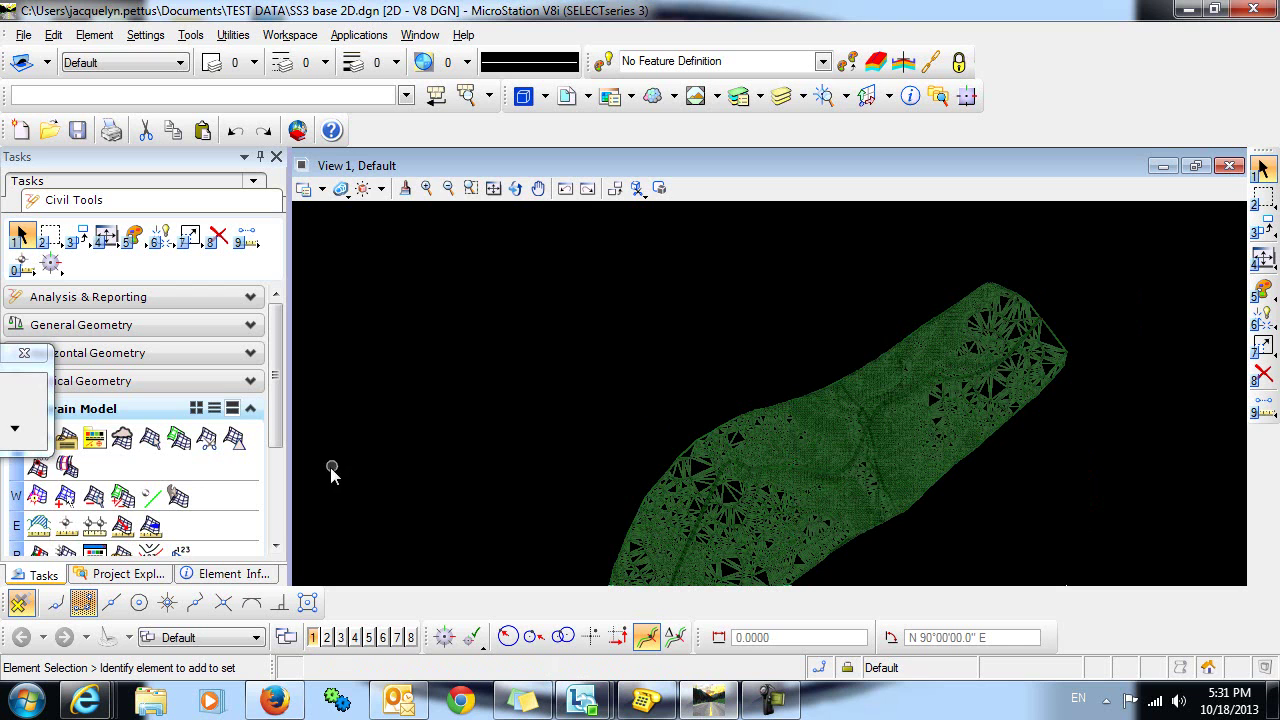
Step: Start Complex By PI with radius 150, feature definition Geom_Centerline, and name Baseline
{"action": "left_click", "coordinate": [82, 356]}
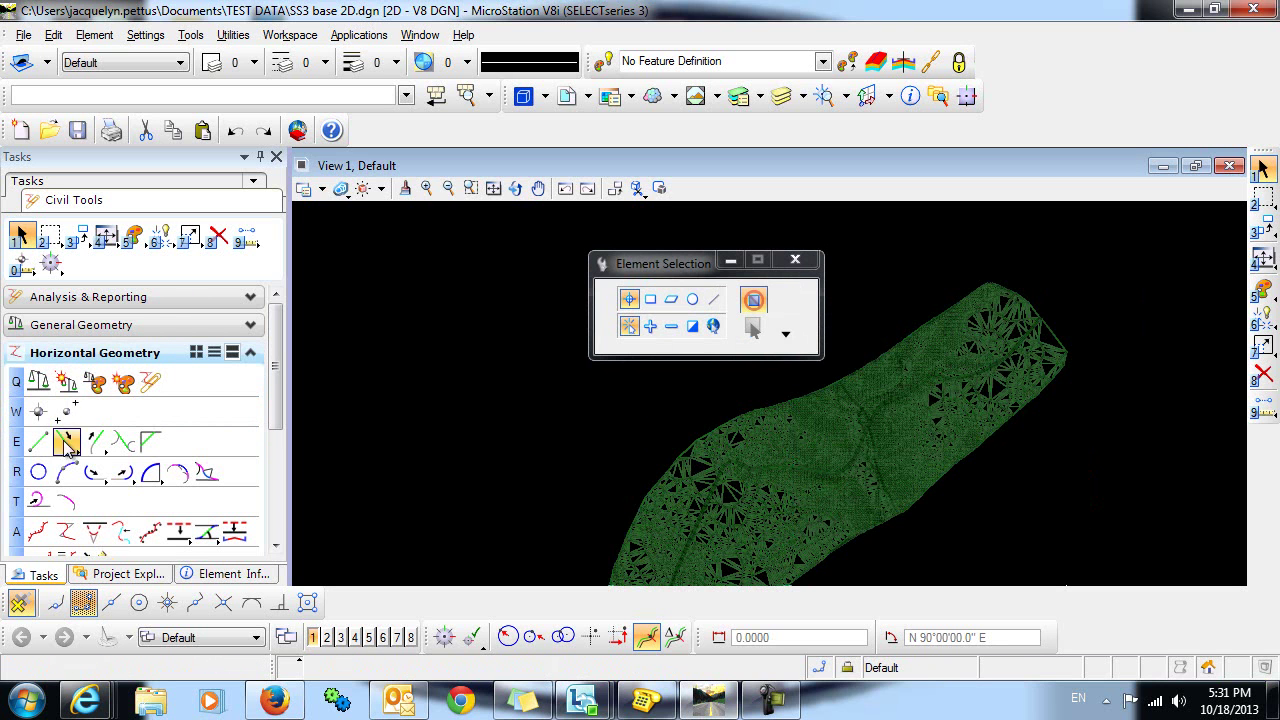
{"action": "left_click", "coordinate": [66, 533]}
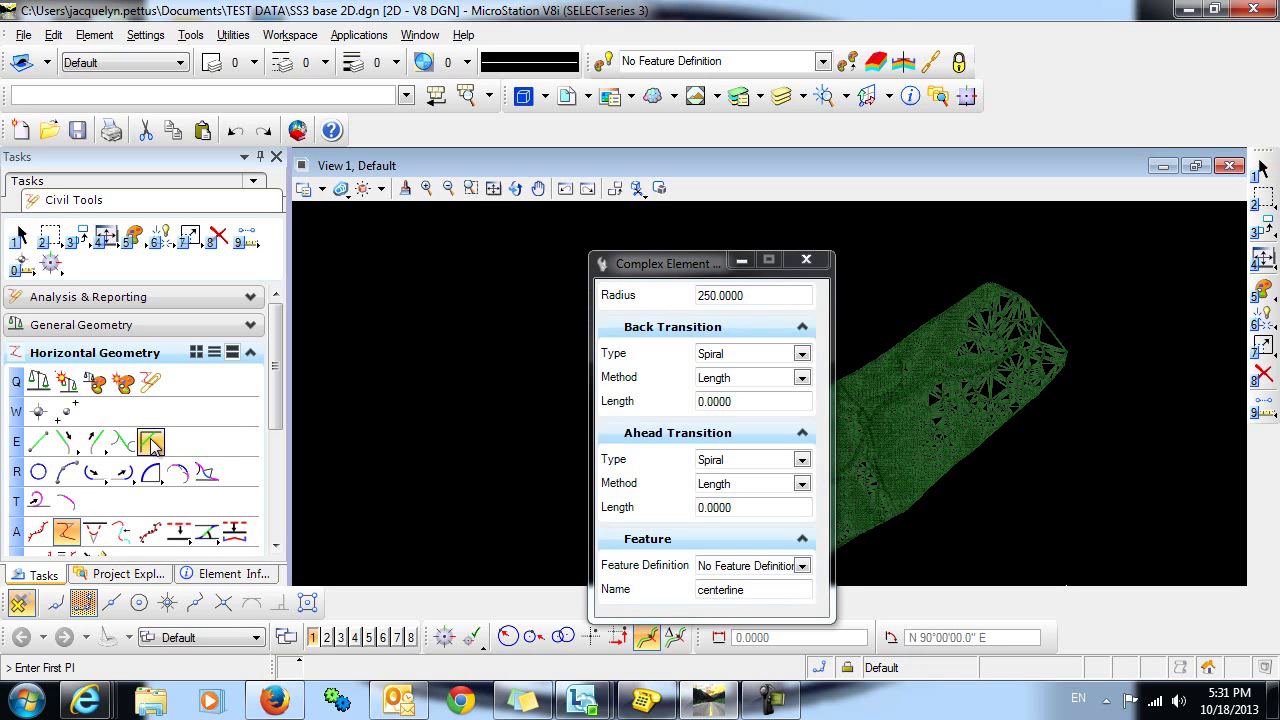
{"action": "left_click_drag", "start_coordinate": [657, 270], "coordinate": [364, 200]}
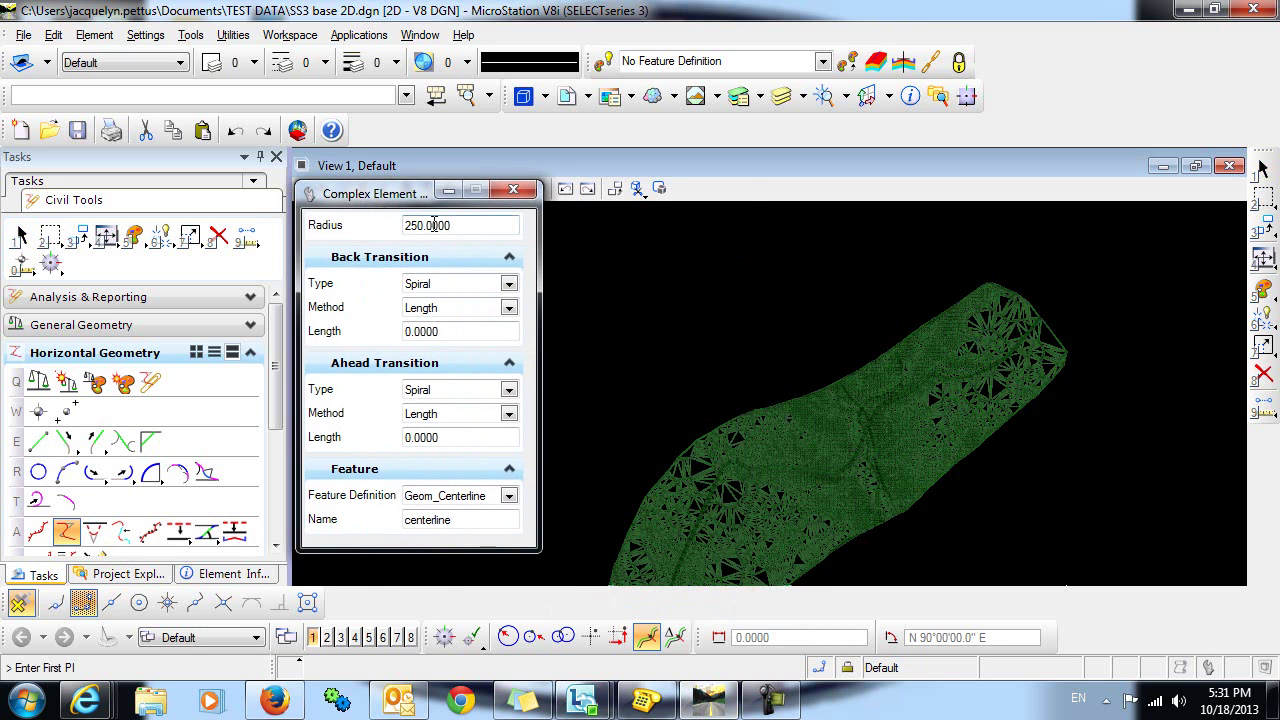
{"action": "left_click_drag", "start_coordinate": [478, 225], "coordinate": [245, 233]}
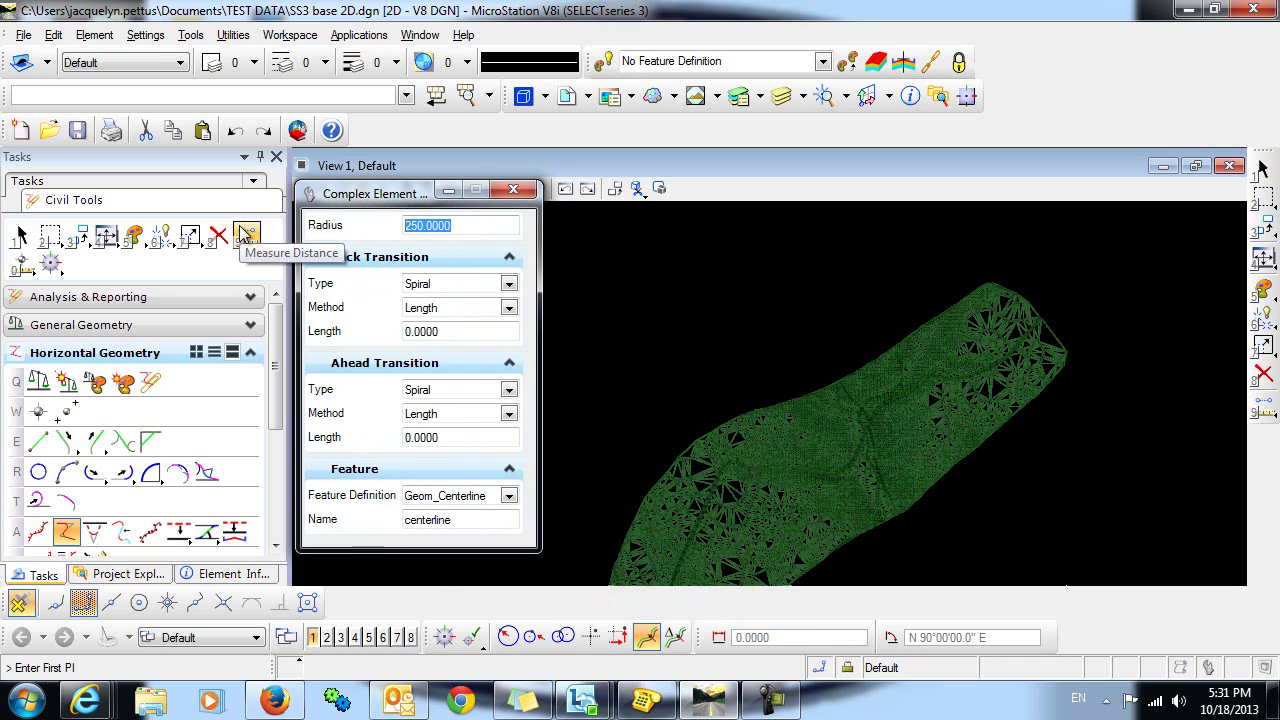
{"action": "type", "text": "150"}
{"action": "key", "text": "Tab"}
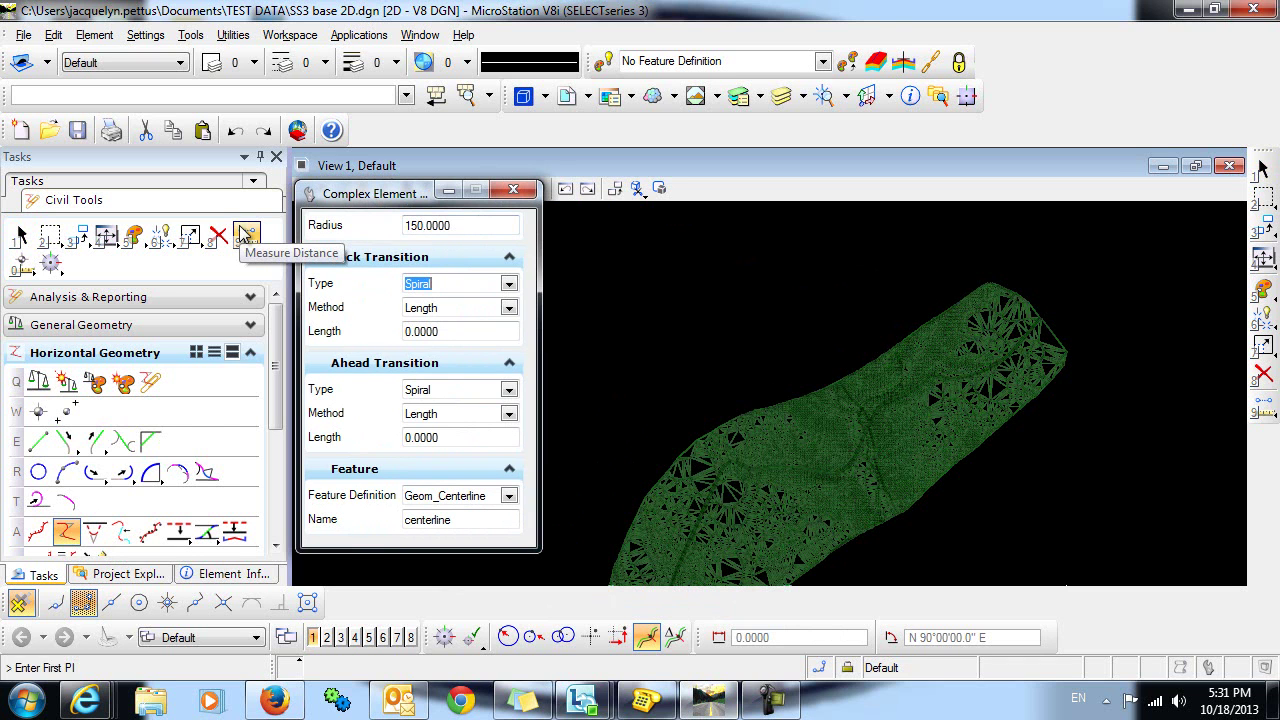
{"action": "left_click", "coordinate": [509, 498]}
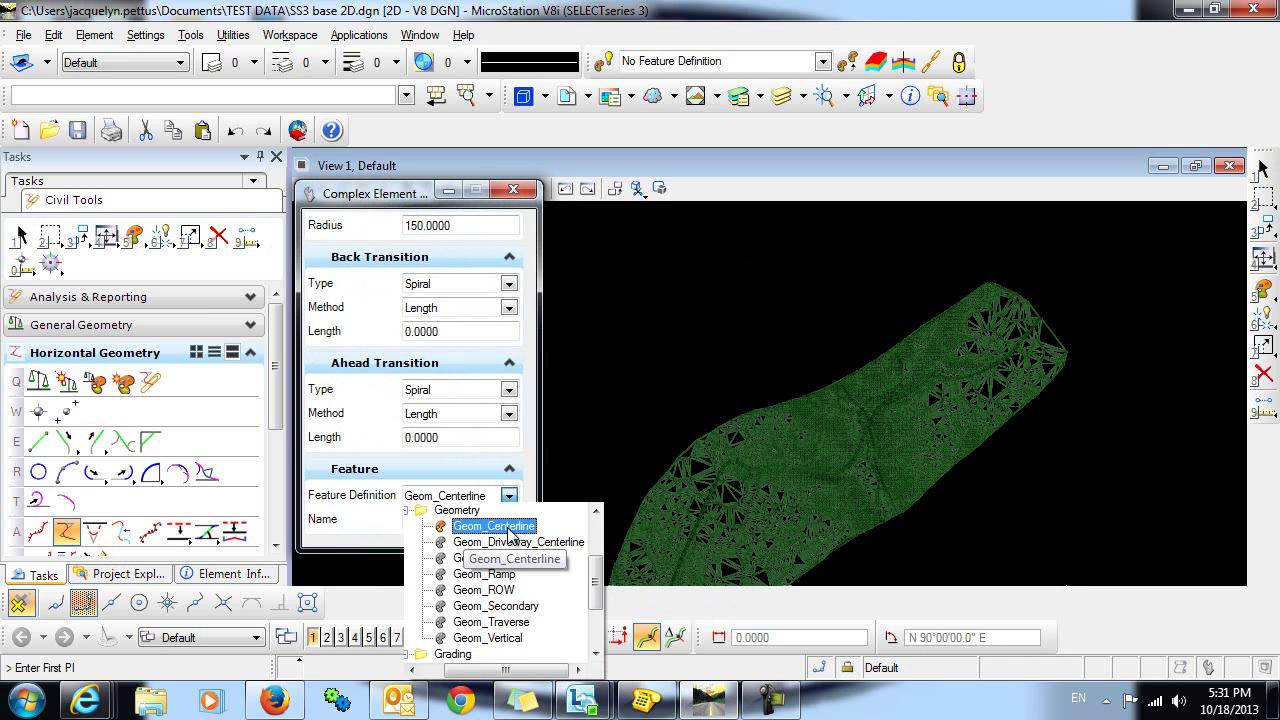
{"action": "left_click", "coordinate": [508, 527]}
{"action": "left_click_drag", "start_coordinate": [512, 520], "coordinate": [366, 517]}
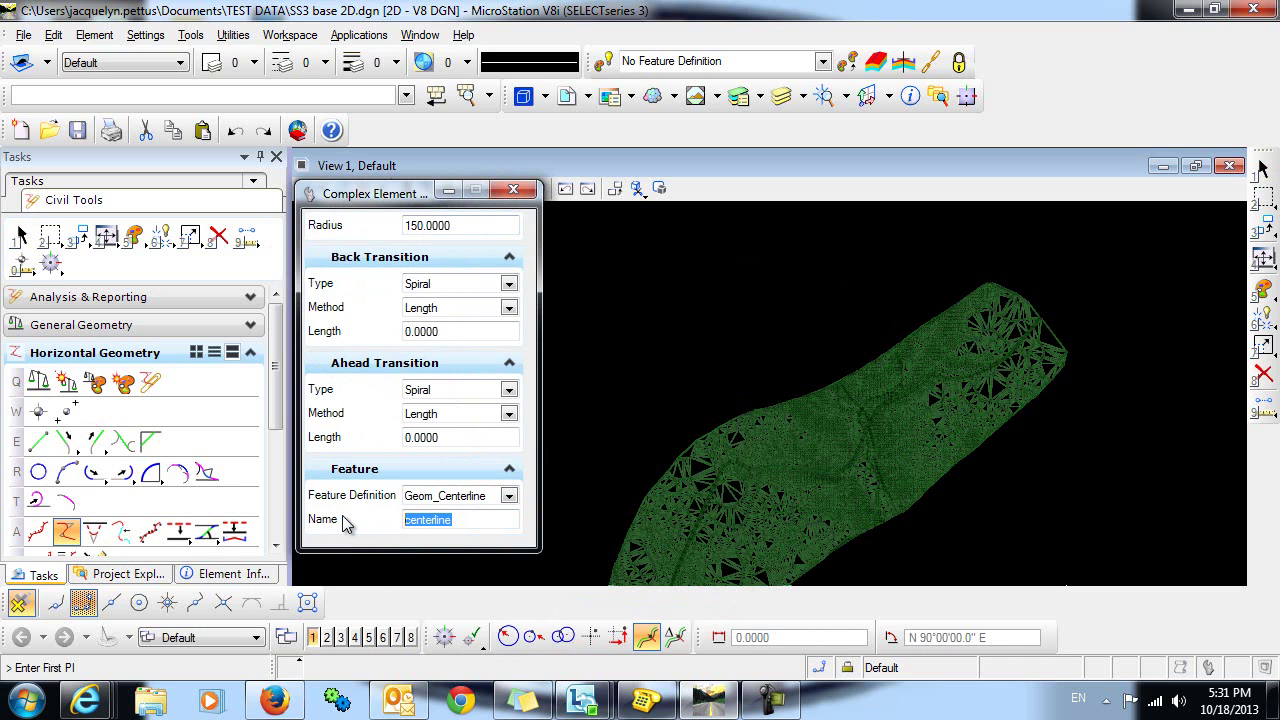
{"action": "type", "text": "Baseline"}
{"action": "scroll", "coordinate": [714, 420], "scroll_direction": "down", "scroll_amount": 3}
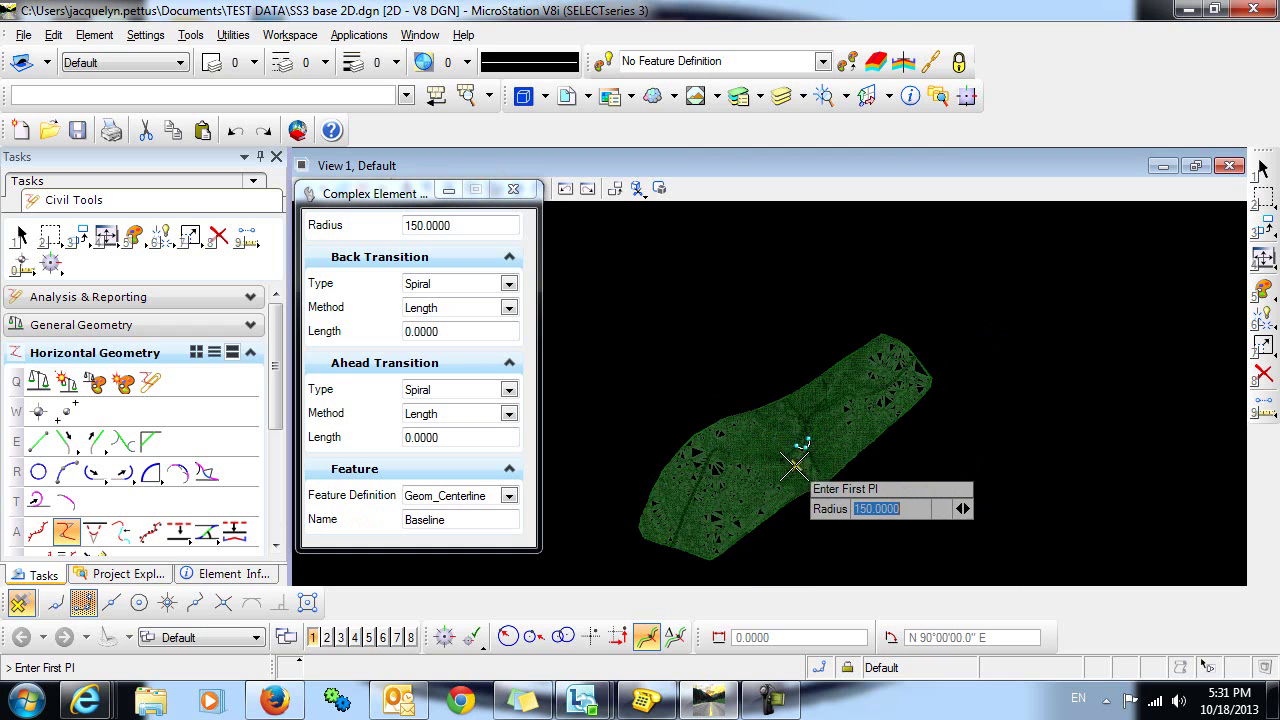
Step: Place three PIs from the terrain's lower left to upper right, then reset to finish Baseline
{"action": "scroll", "coordinate": [782, 497], "scroll_direction": "up", "scroll_amount": 1}
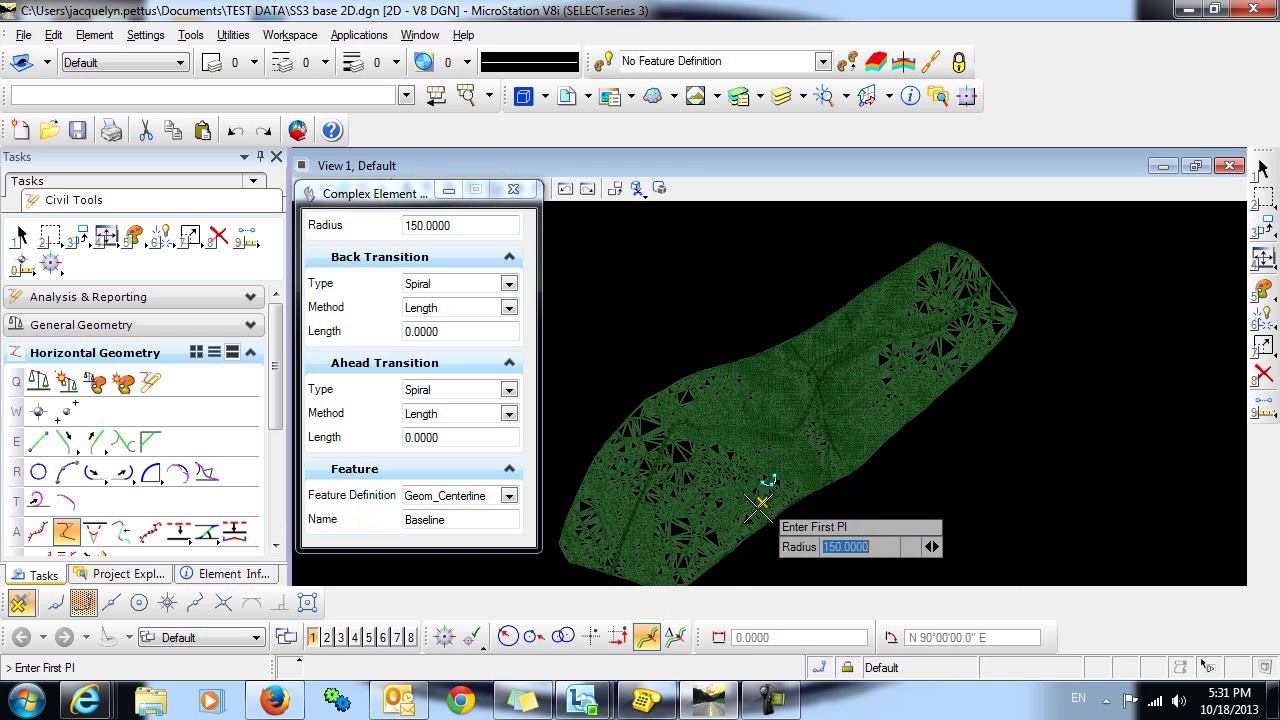
{"action": "left_click", "coordinate": [641, 538]}
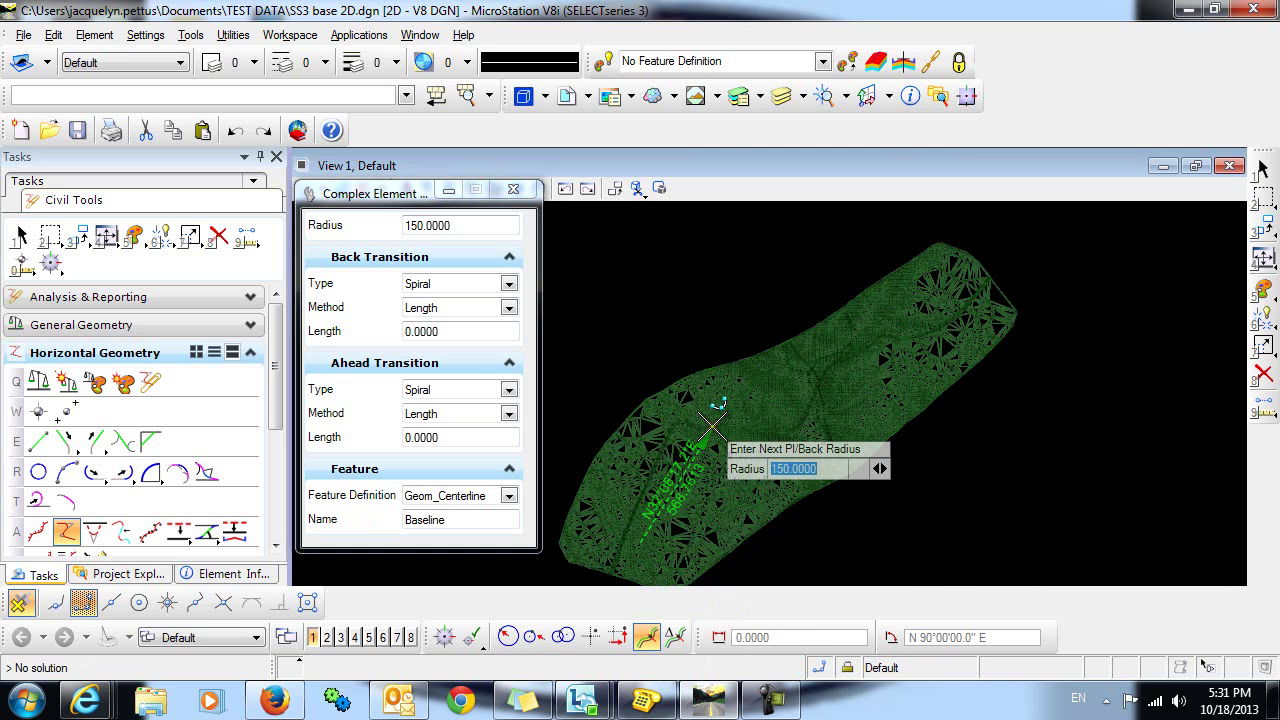
{"action": "left_click", "coordinate": [717, 427]}
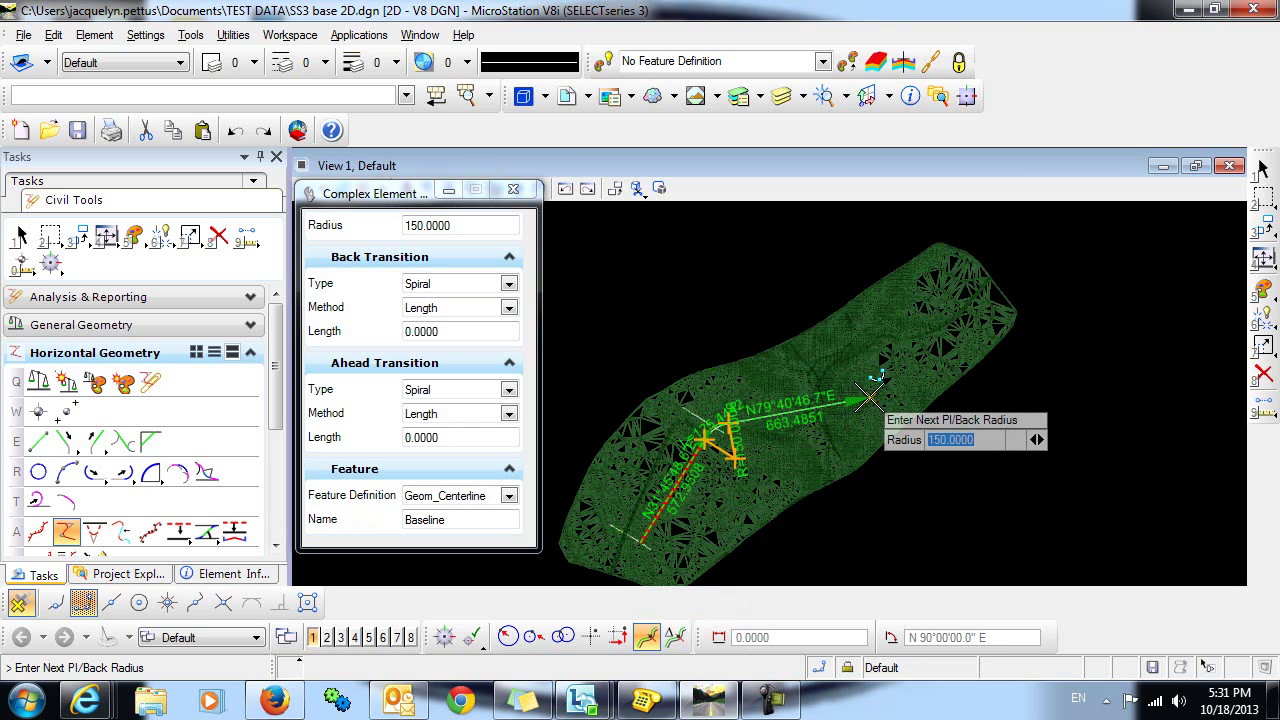
{"action": "left_click", "coordinate": [947, 284]}
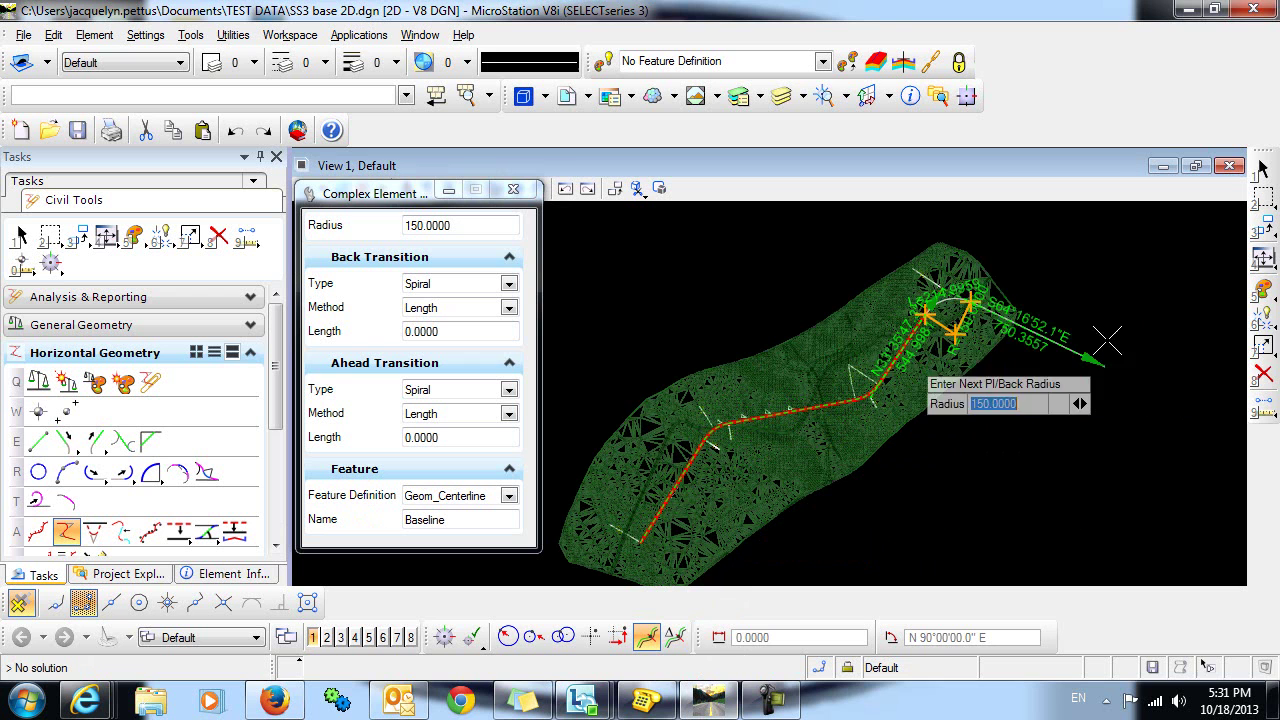
{"action": "right_click", "coordinate": [1100, 301]}
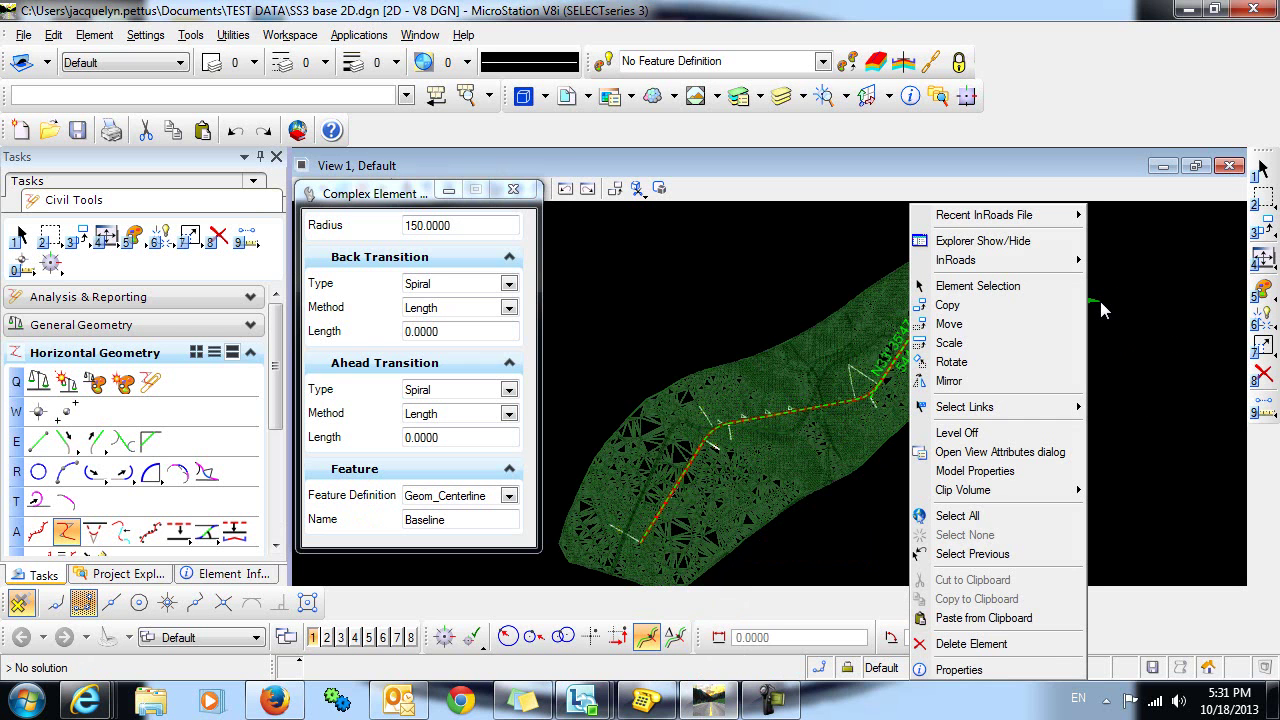
{"action": "right_click", "coordinate": [1097, 303]}
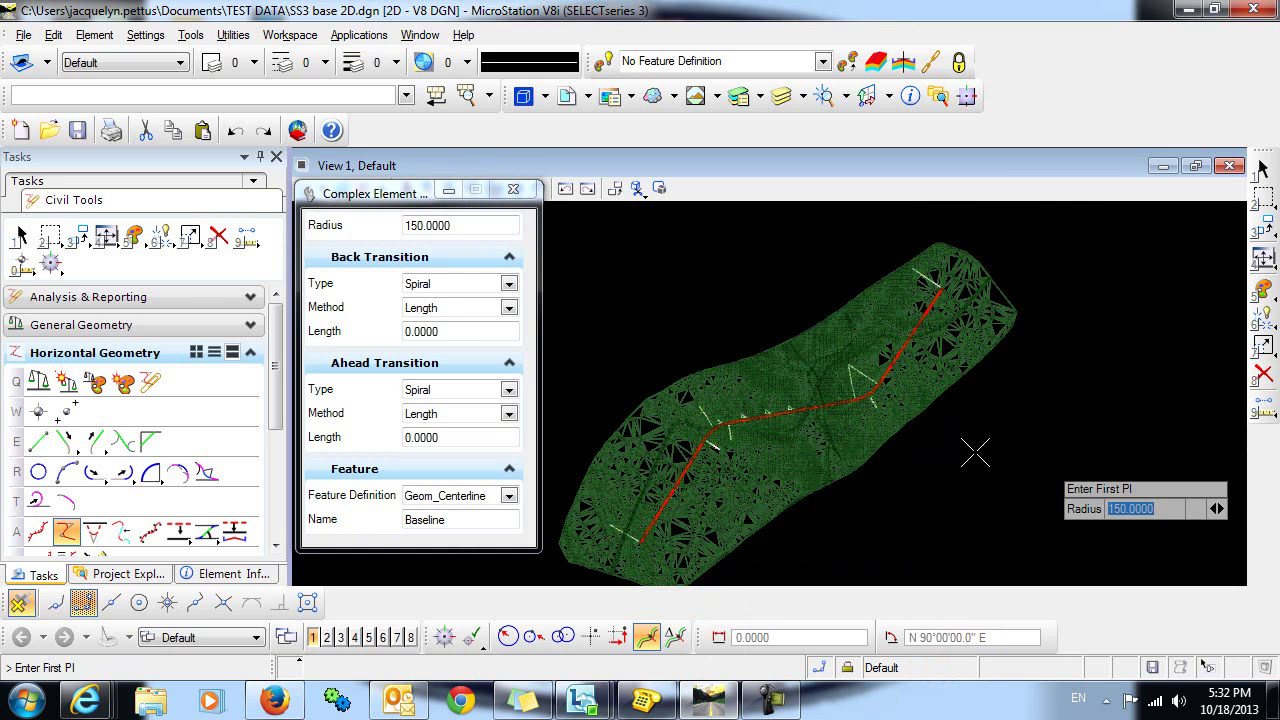
Step: Close the Complex Element dialog and set the referenced terrain 'original' as the active terrain model
{"action": "left_click", "coordinate": [513, 189]}
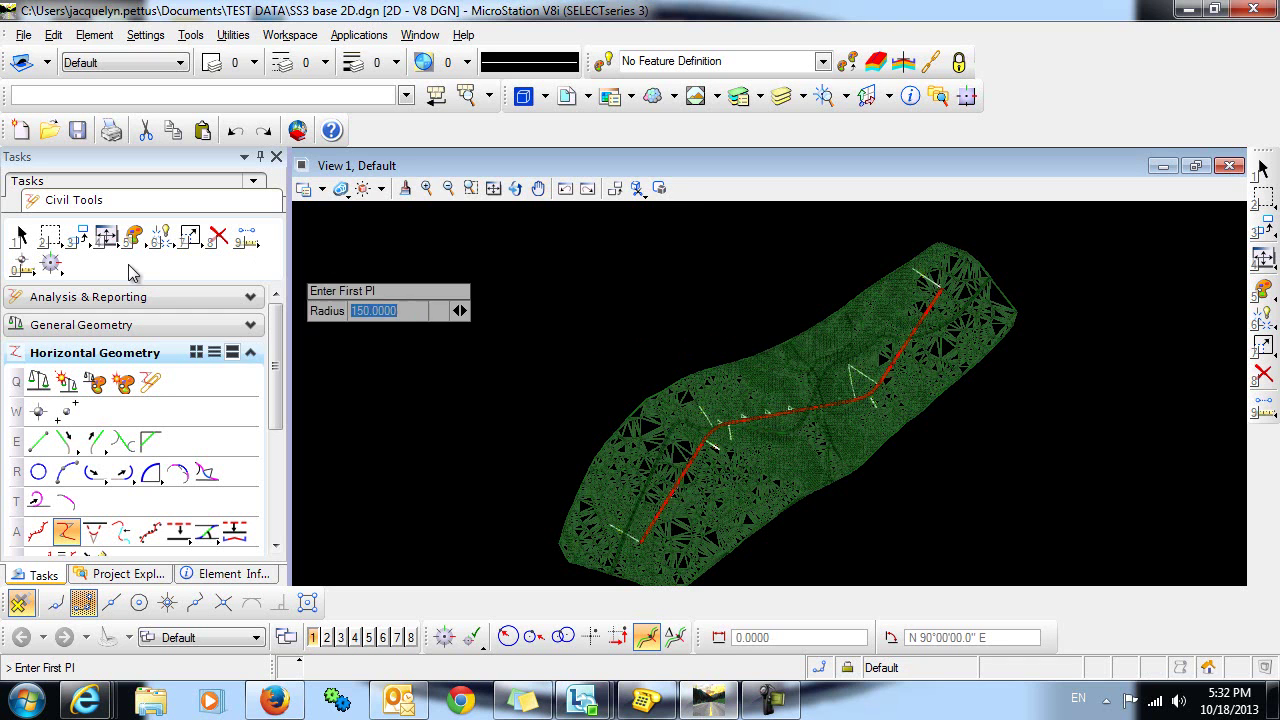
{"action": "left_click", "coordinate": [21, 238]}
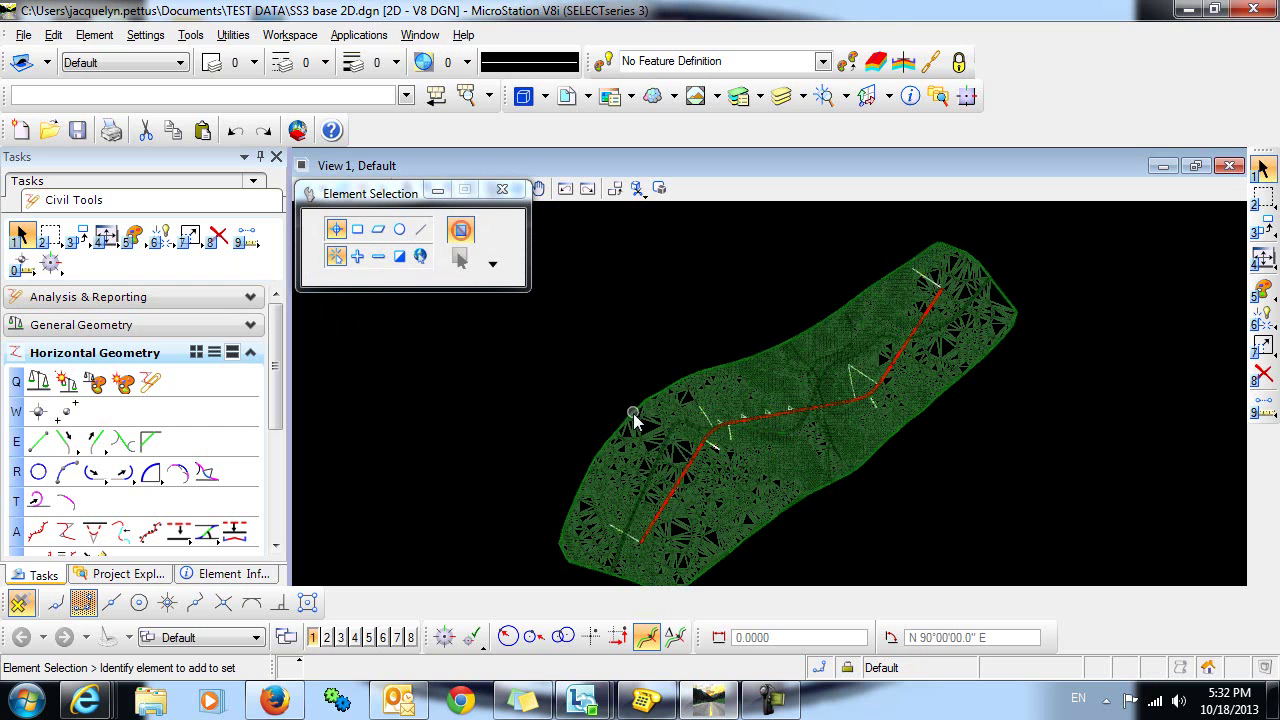
{"action": "mouse_move", "coordinate": [633, 418]}
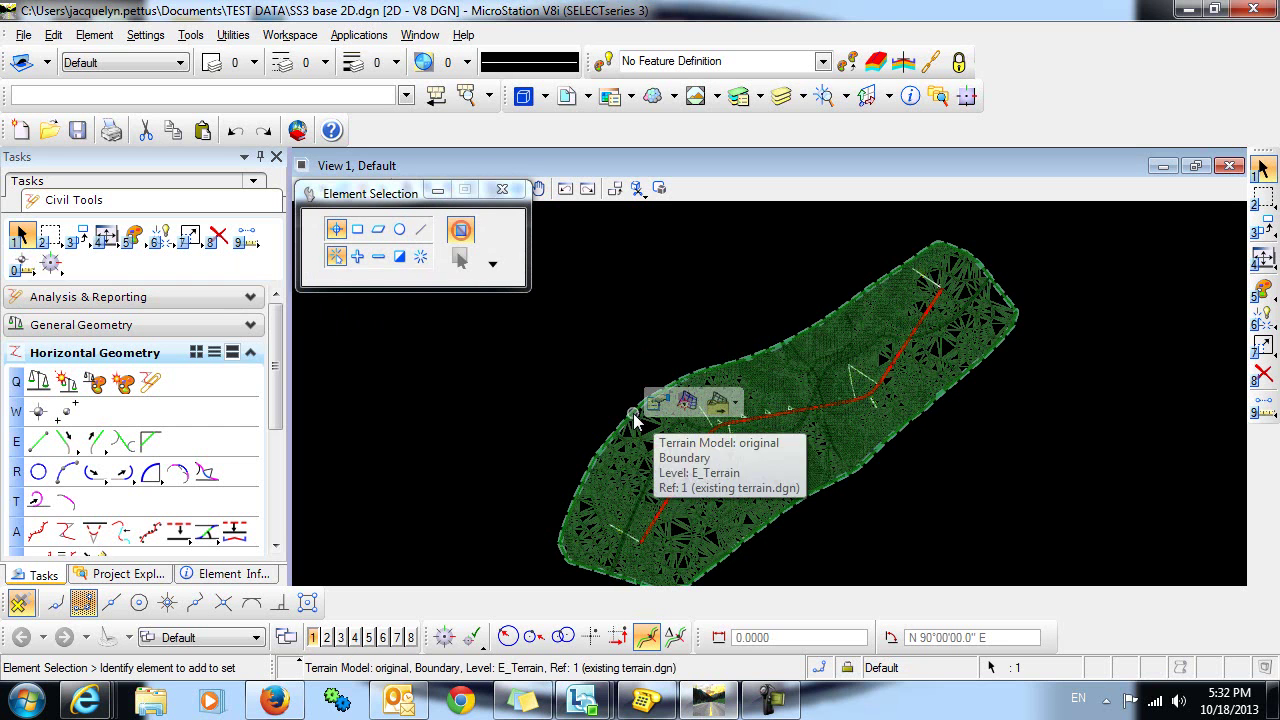
{"action": "left_click", "coordinate": [687, 402]}
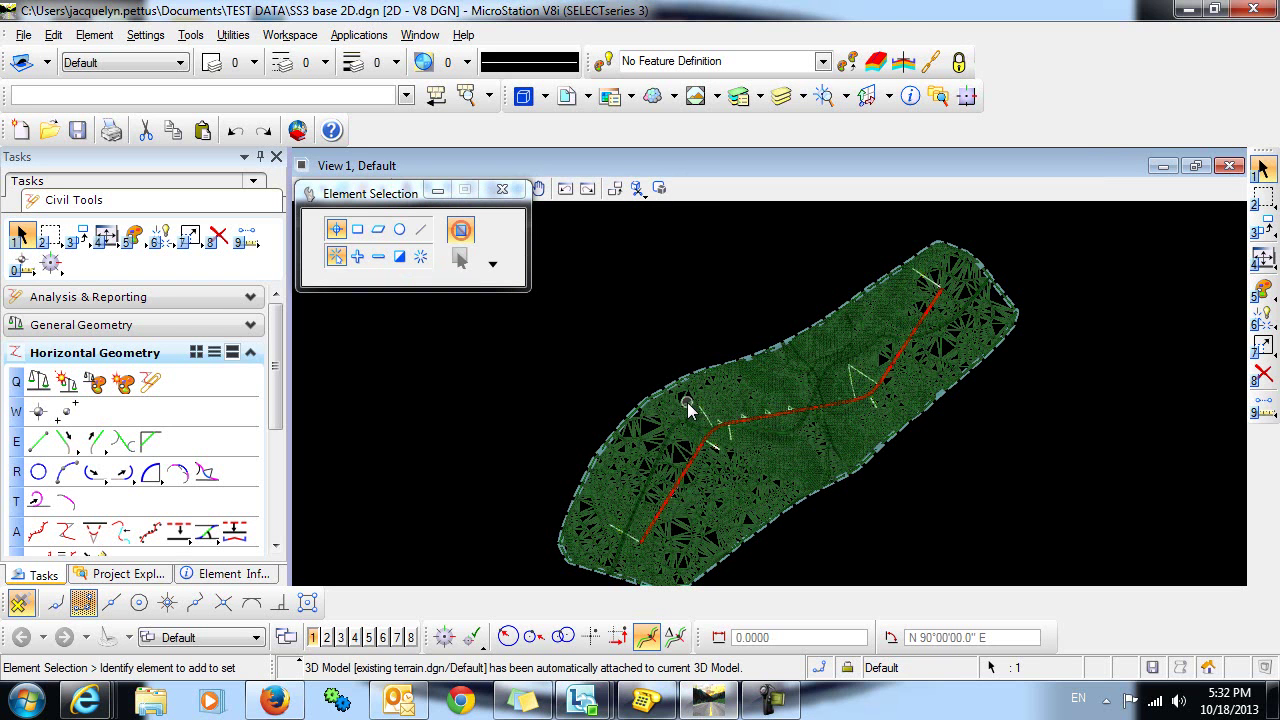
Step: Zoom to the centerline, open its profile model, and toggle on View 2 to hold it
{"action": "scroll", "coordinate": [701, 465], "scroll_direction": "up", "scroll_amount": 4}
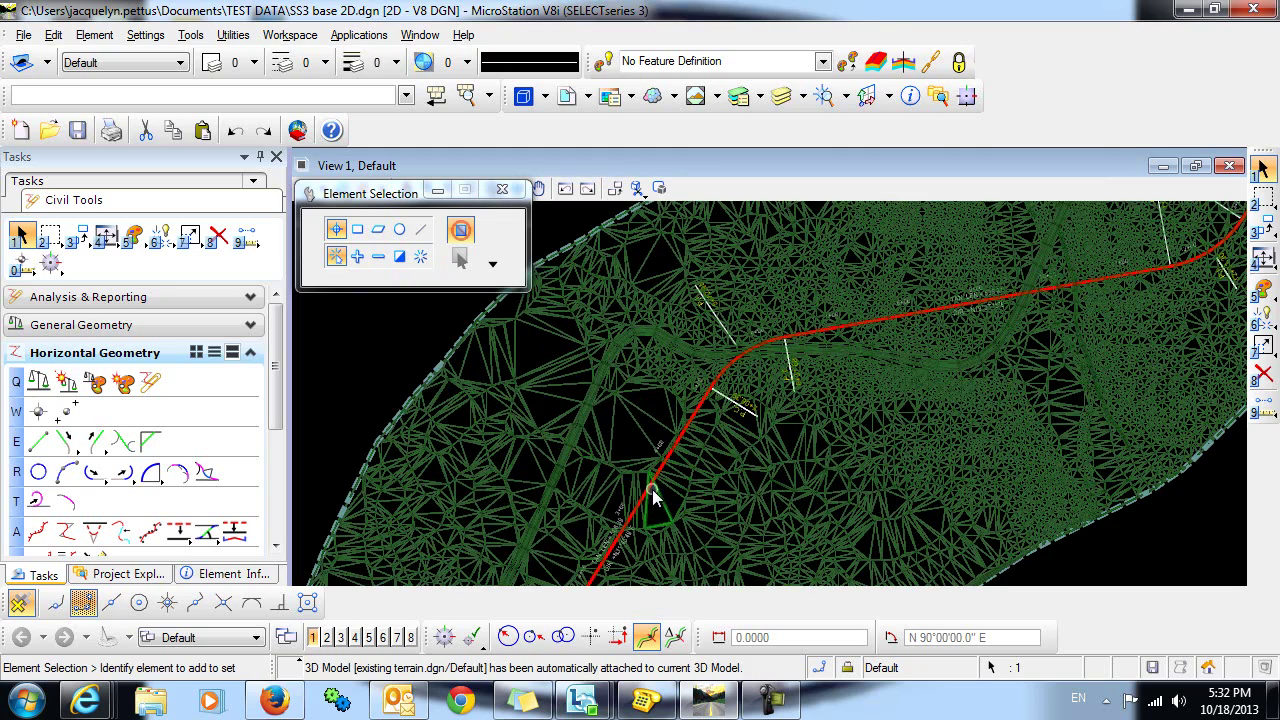
{"action": "mouse_move", "coordinate": [652, 489]}
{"action": "scroll", "coordinate": [651, 489], "scroll_direction": "up", "scroll_amount": 4}
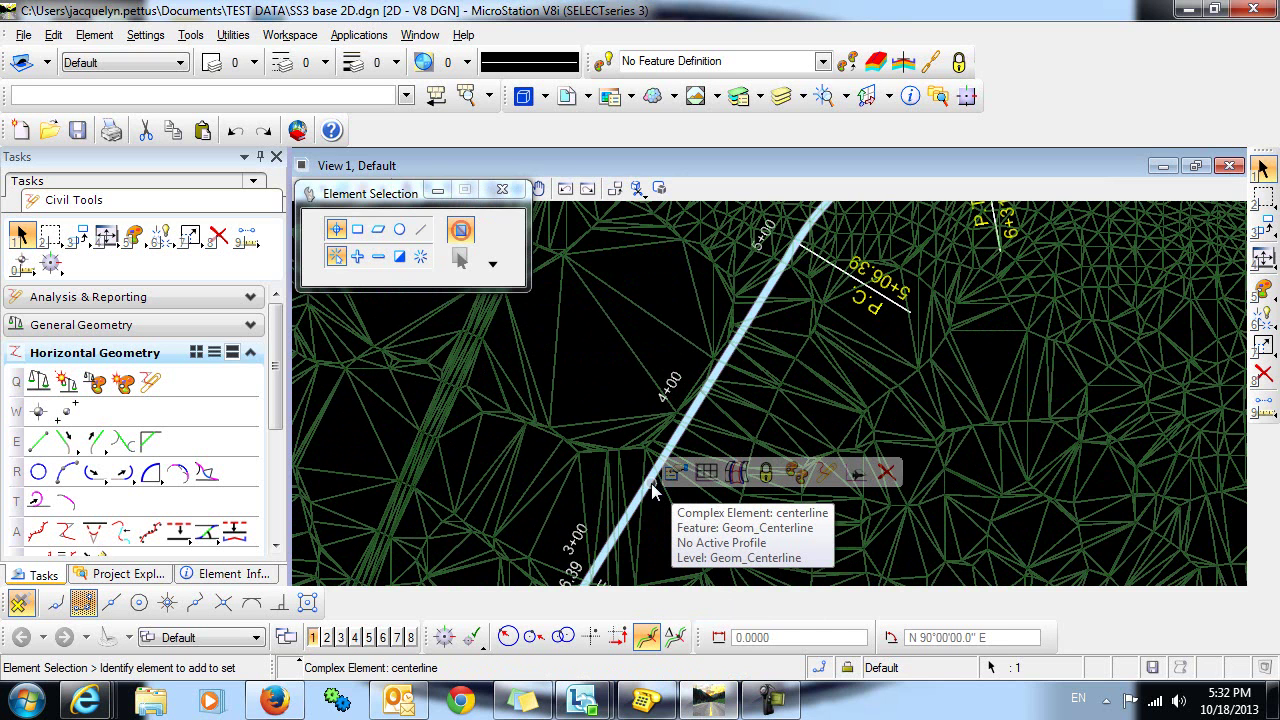
{"action": "left_click", "coordinate": [708, 475]}
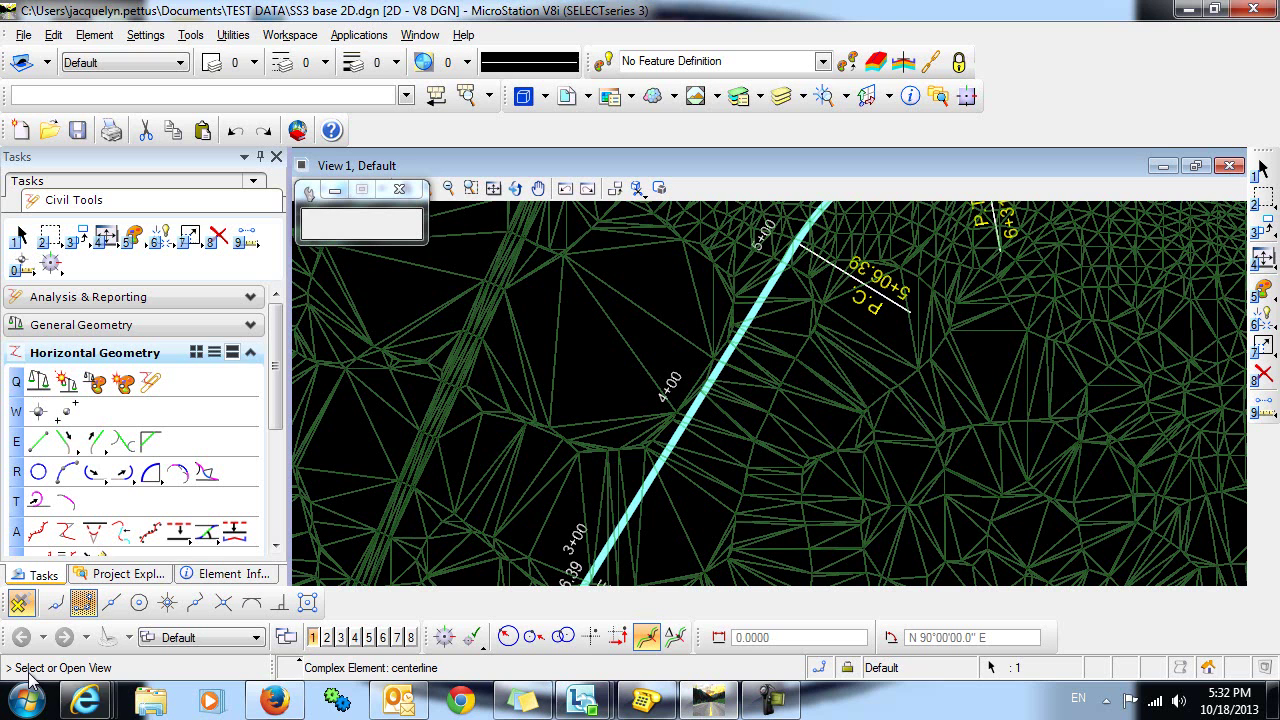
{"action": "left_click", "coordinate": [327, 638]}
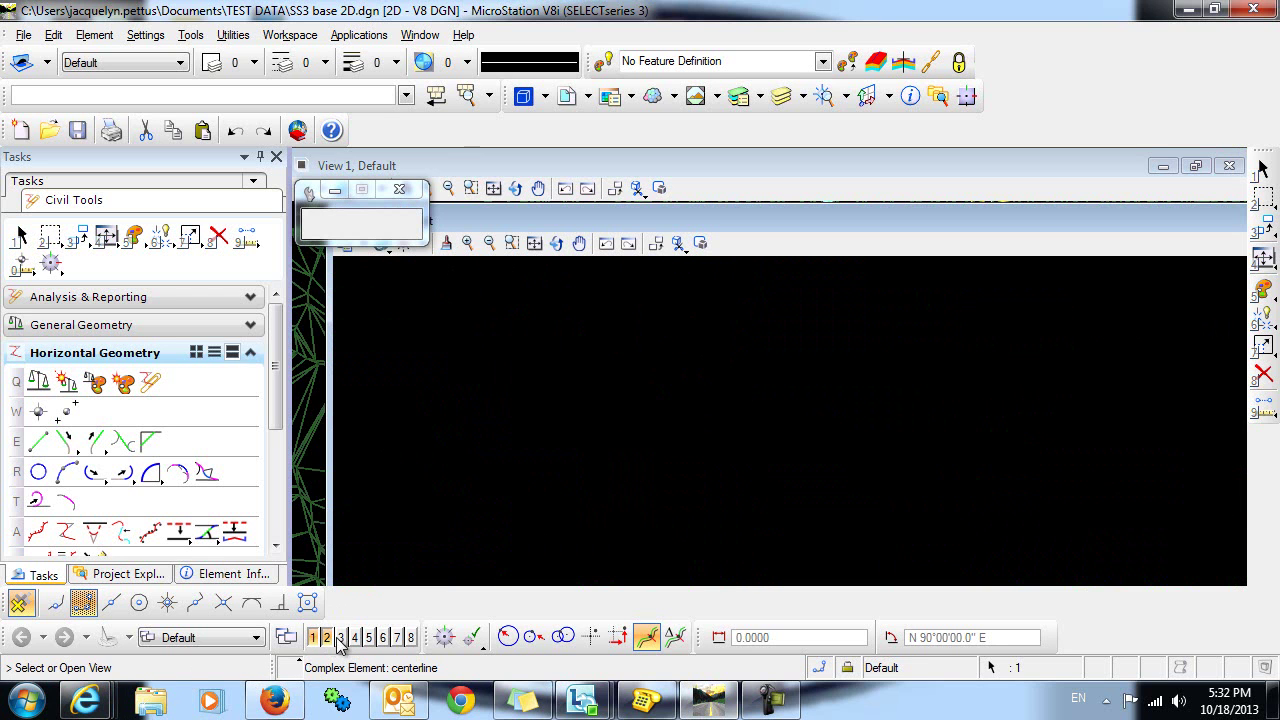
Step: Load the centerline profile into View 2, maximize the view, and expand Vertical Geometry
{"action": "left_click", "coordinate": [620, 400]}
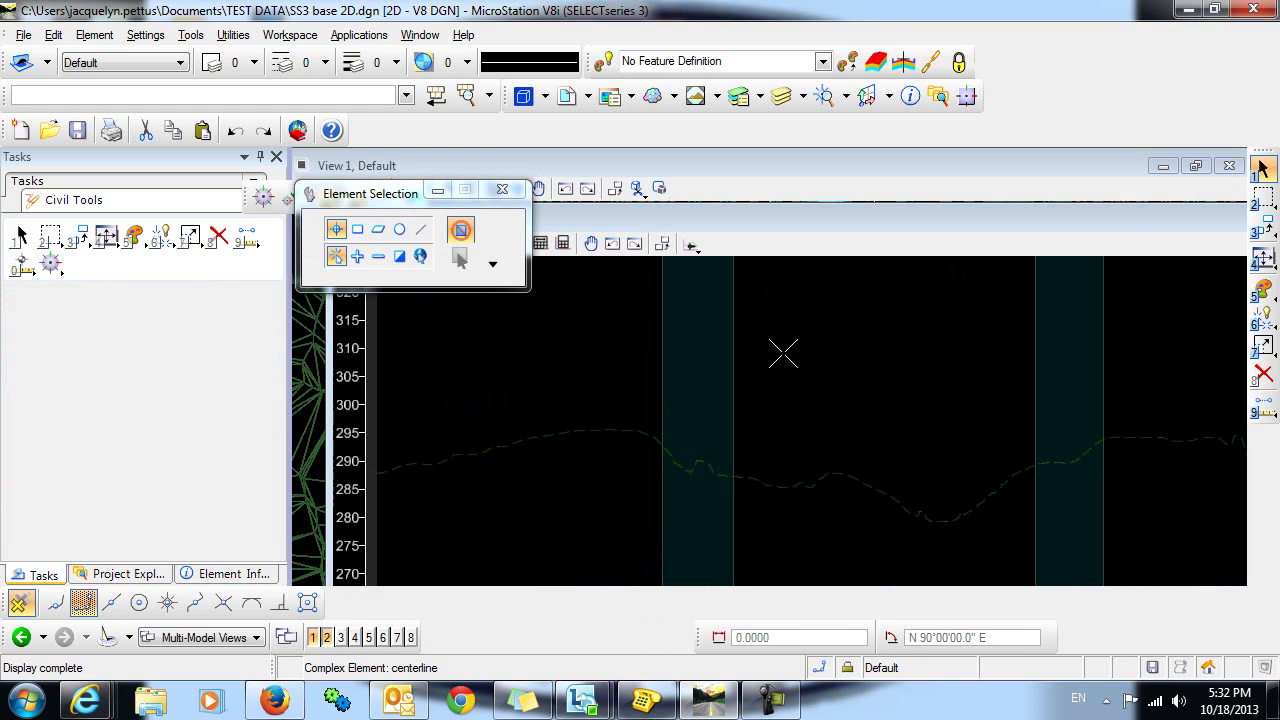
{"action": "double_click", "coordinate": [892, 220]}
{"action": "scroll", "coordinate": [871, 346], "scroll_direction": "down", "scroll_amount": 3}
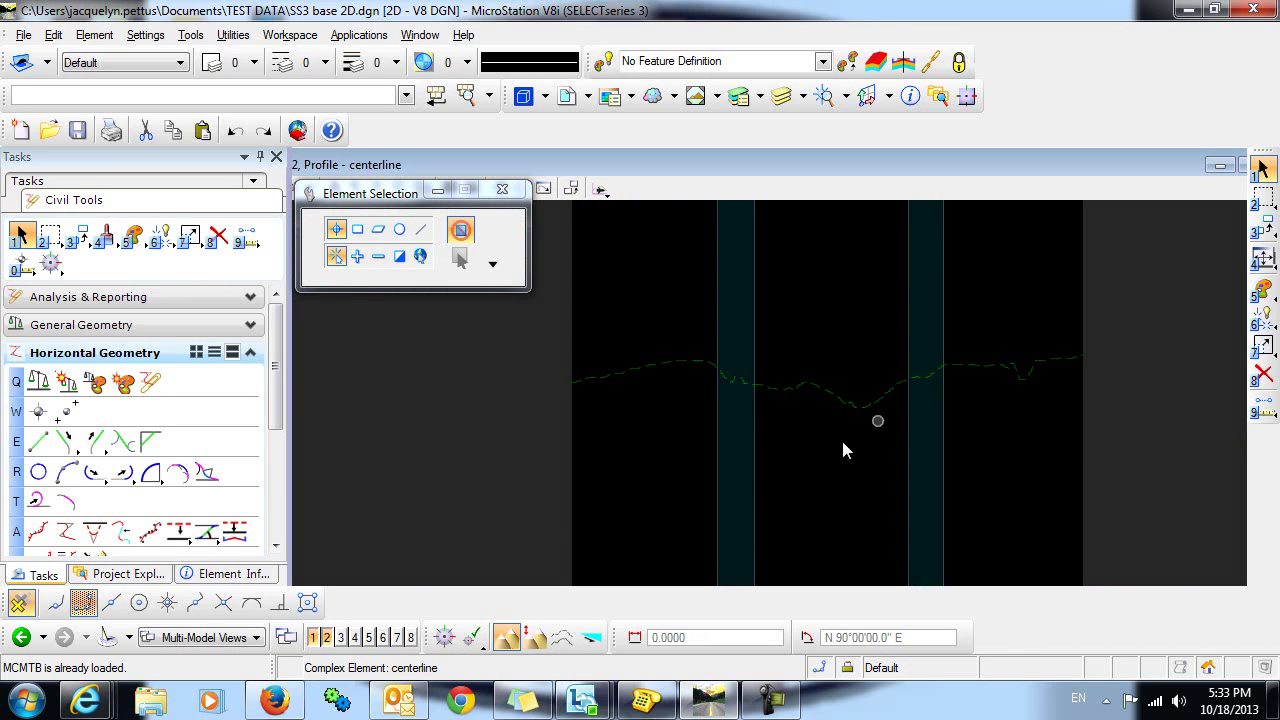
{"action": "left_click_drag", "start_coordinate": [277, 381], "coordinate": [277, 465]}
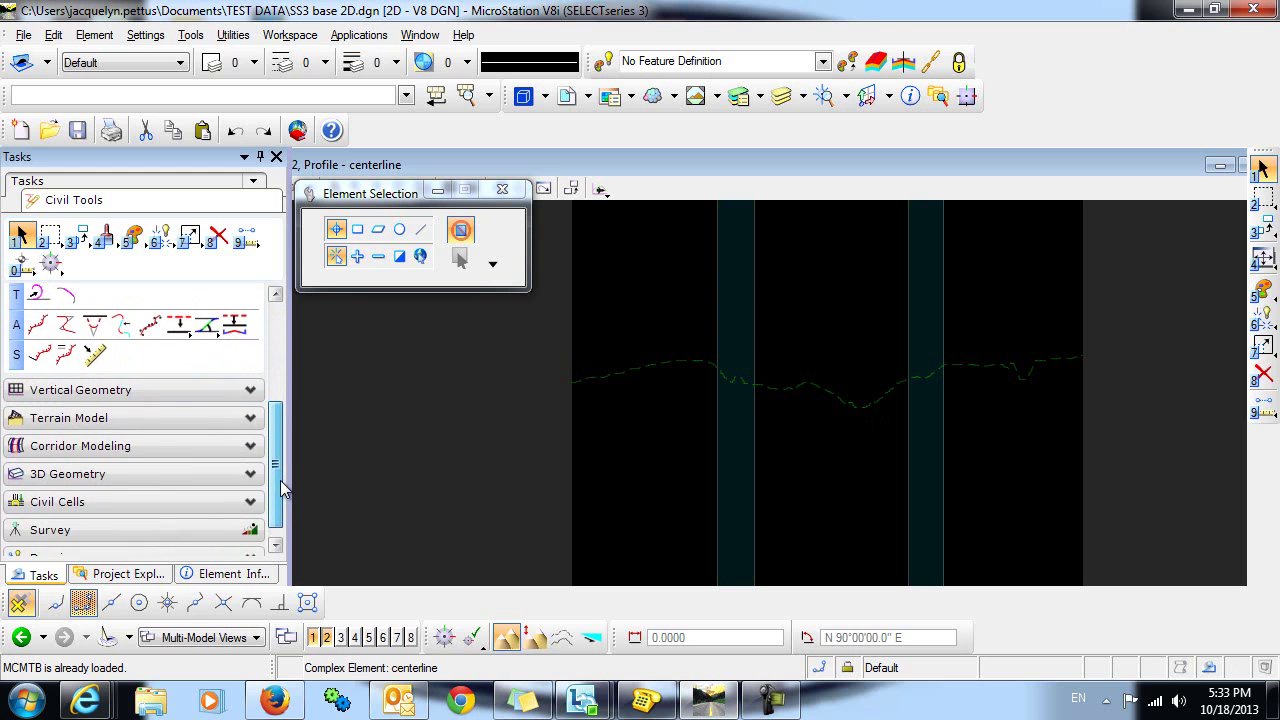
{"action": "left_click", "coordinate": [150, 389]}
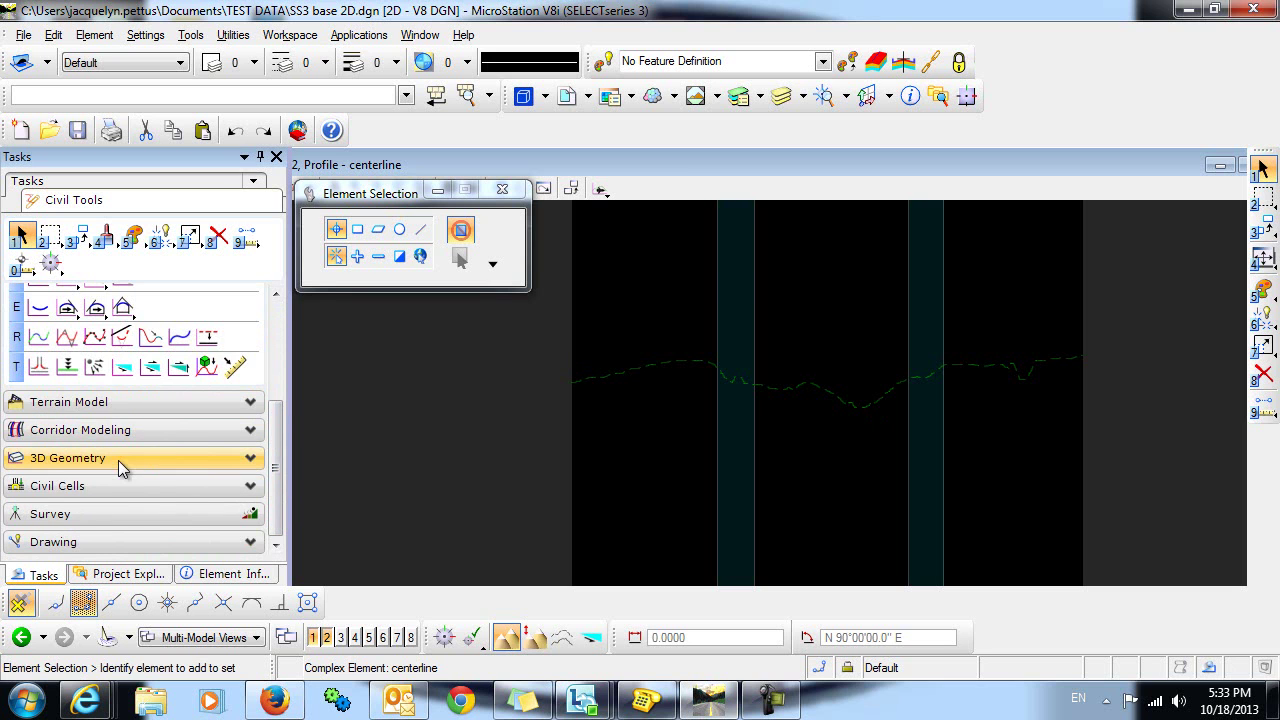
{"action": "left_click_drag", "start_coordinate": [285, 449], "coordinate": [285, 378]}
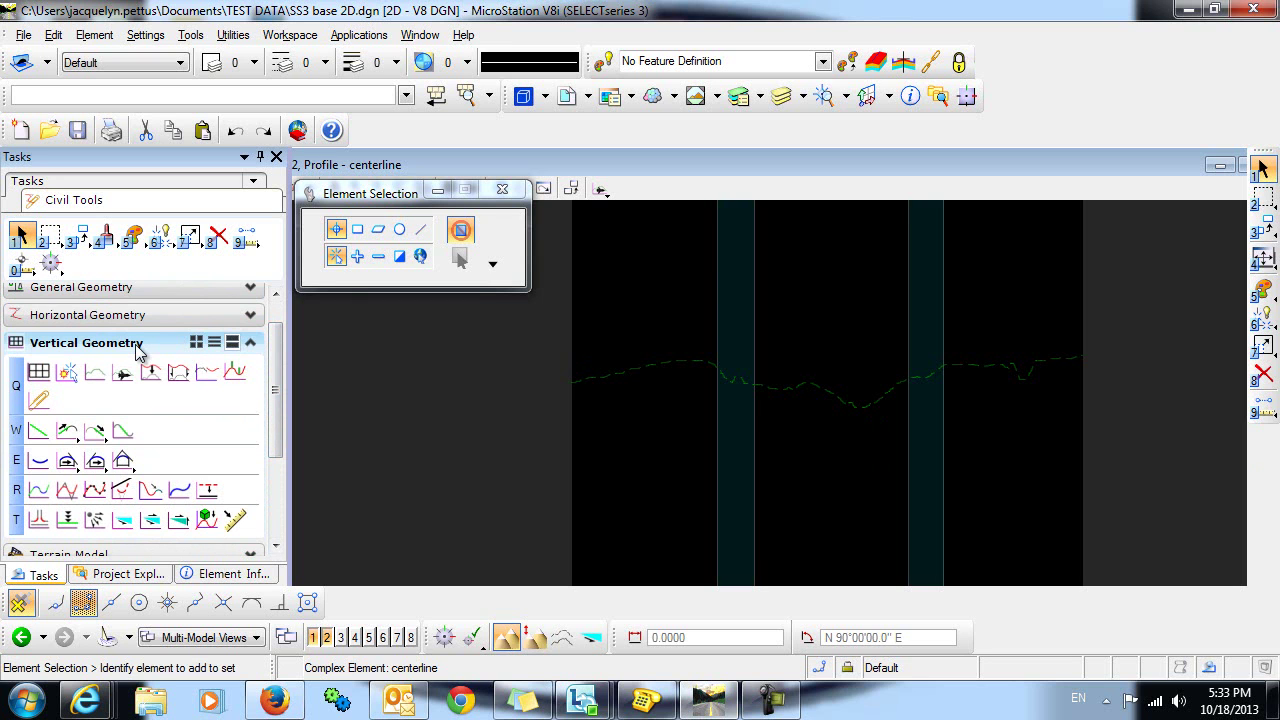
Step: Set up Profile Line Between Points named 'baseline profile' with template Linear\Geom_Centerline
{"action": "left_click", "coordinate": [38, 489]}
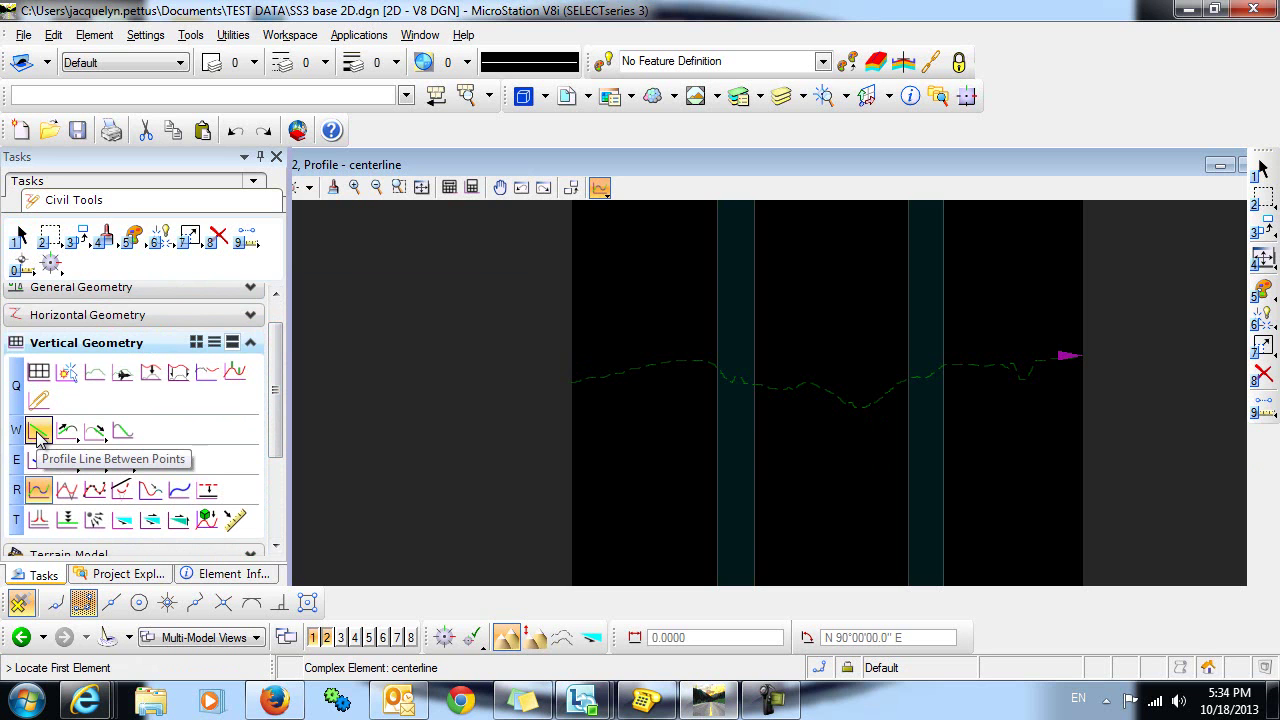
{"action": "left_click", "coordinate": [38, 432]}
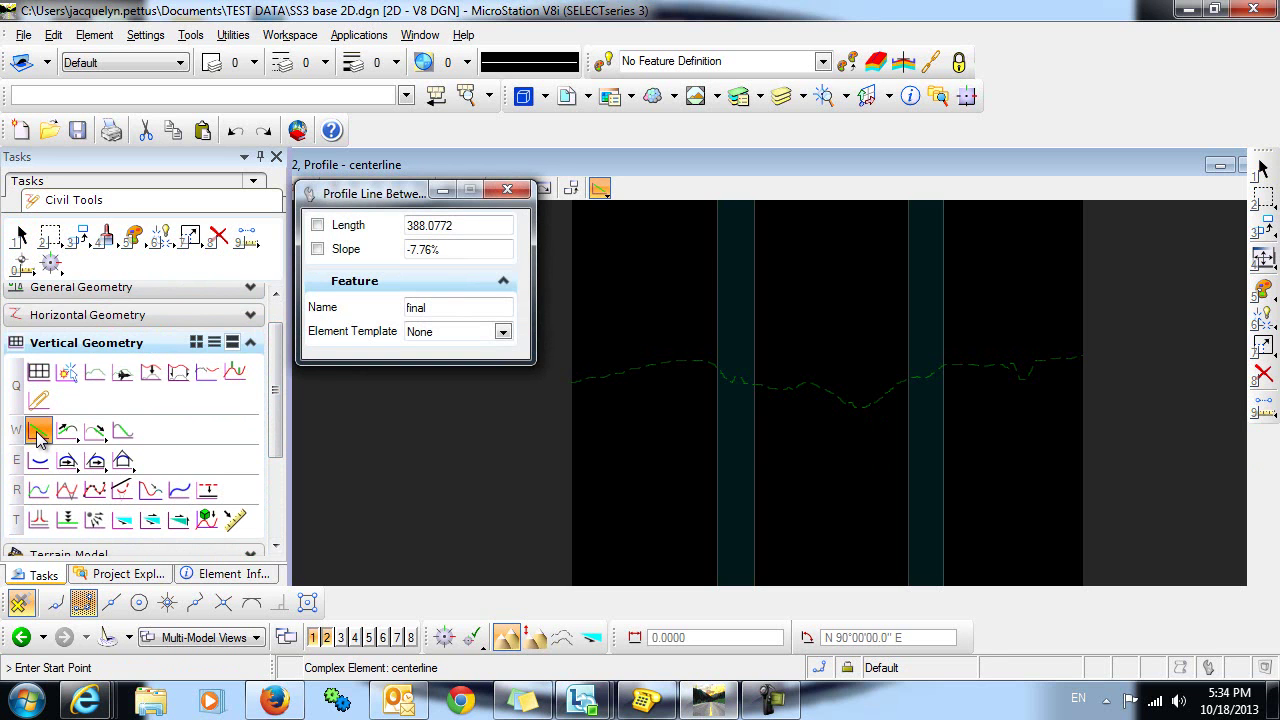
{"action": "double_click", "coordinate": [467, 311]}
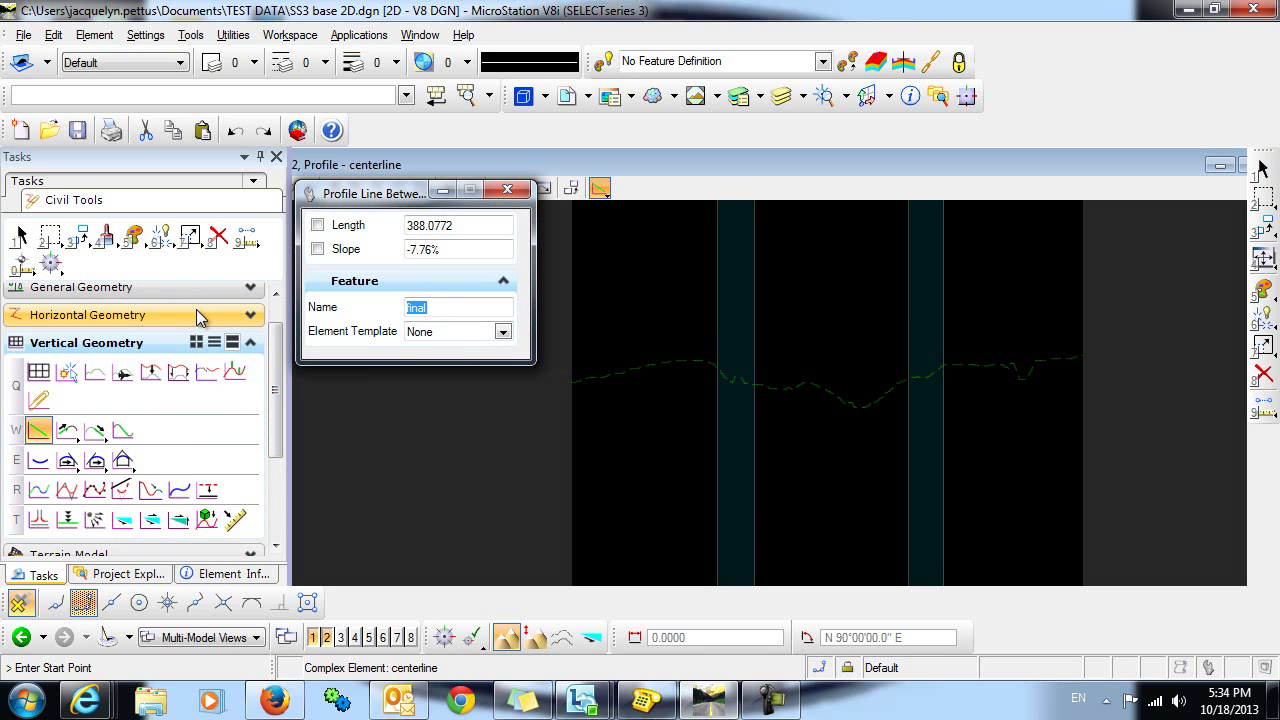
{"action": "type", "text": "basline"}
{"action": "key", "text": "BackSpace"}
{"action": "key", "text": "BackSpace"}
{"action": "key", "text": "BackSpace"}
{"action": "key", "text": "BackSpace"}
{"action": "type", "text": "eline profile"}
{"action": "left_click", "coordinate": [502, 332]}
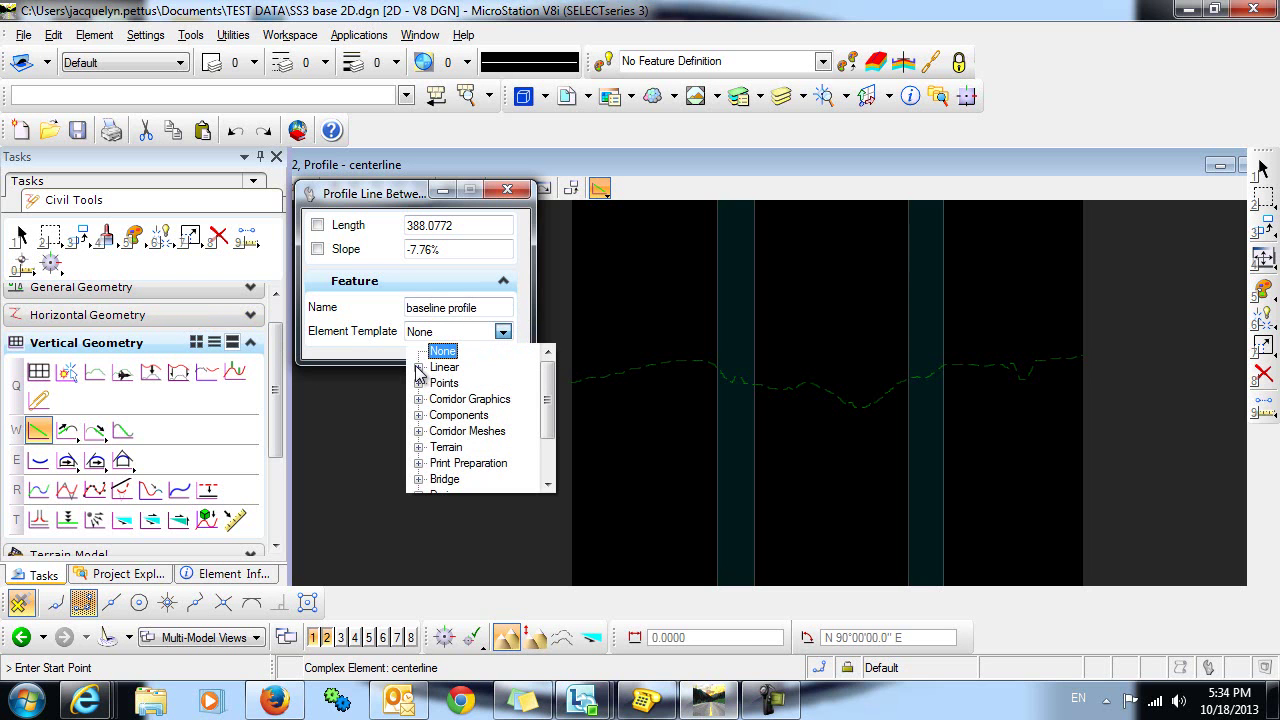
{"action": "left_click", "coordinate": [419, 368]}
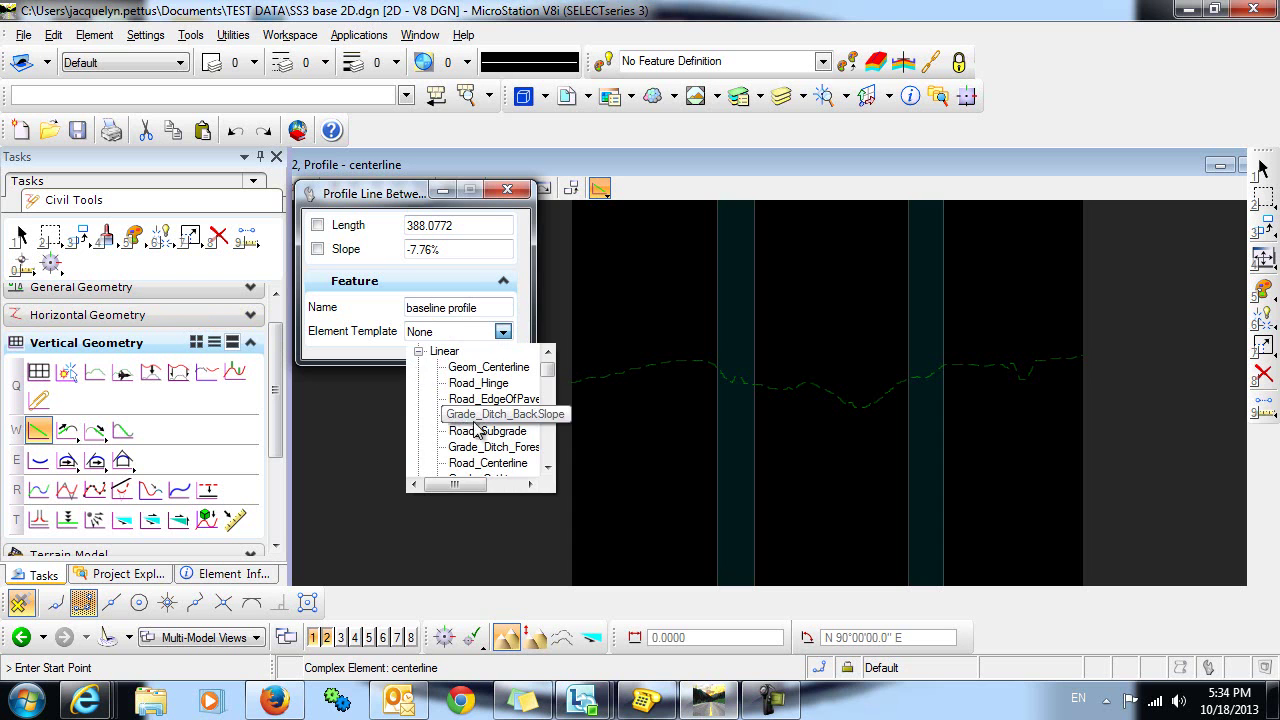
{"action": "left_click", "coordinate": [494, 373]}
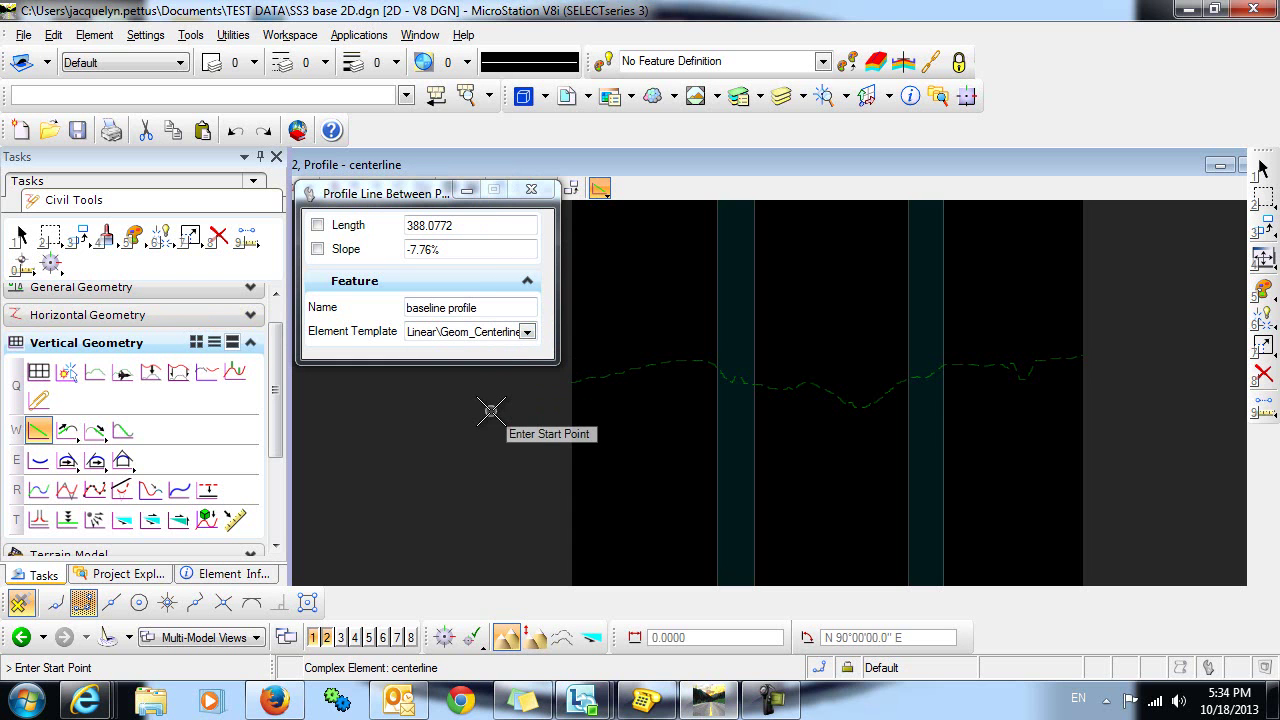
Step: Draw the profile line across the whole ground profile at about 0.53%, then close the dialog
{"action": "left_click", "coordinate": [572, 383]}
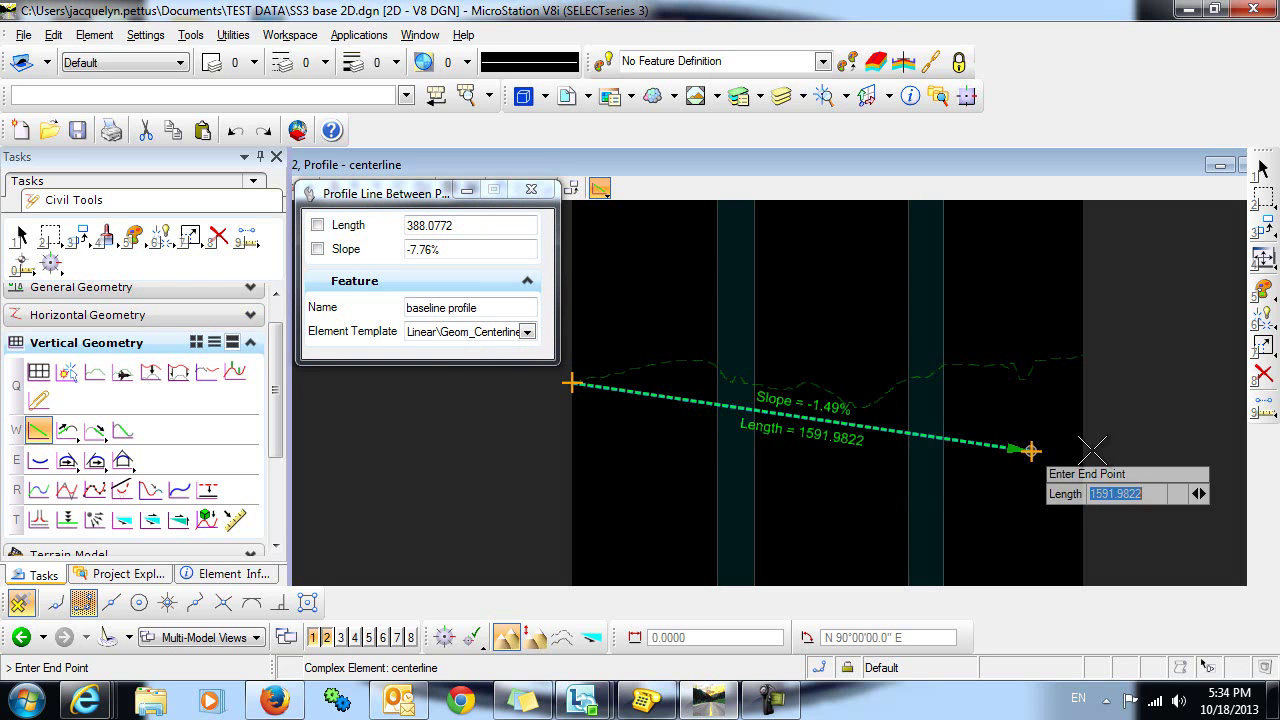
{"action": "scroll", "coordinate": [1080, 365], "scroll_direction": "up", "scroll_amount": 3}
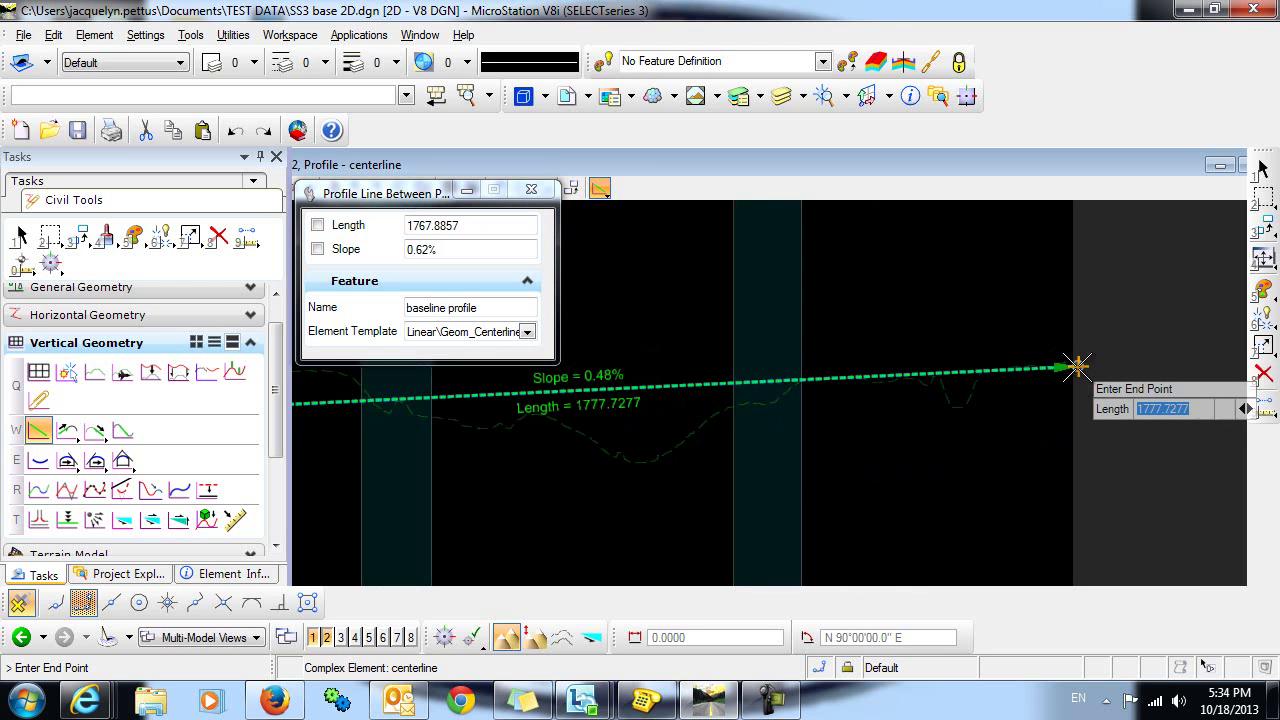
{"action": "scroll", "coordinate": [1075, 365], "scroll_direction": "up", "scroll_amount": 2}
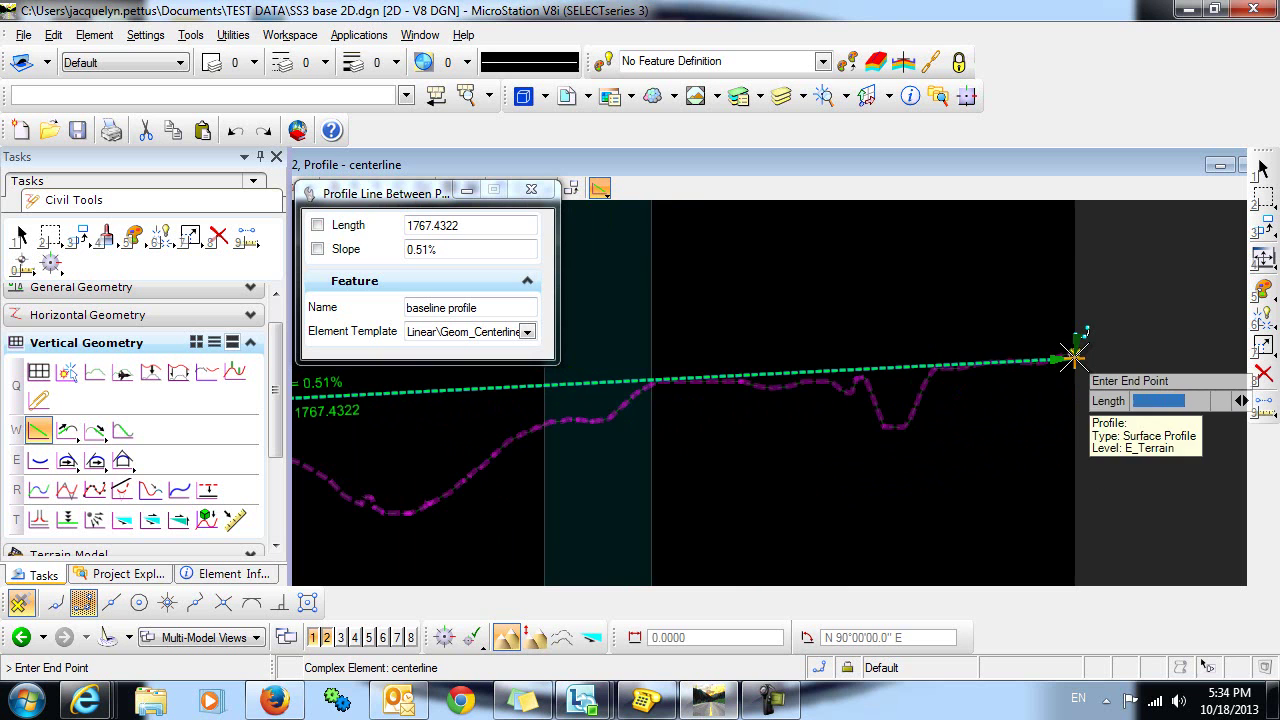
{"action": "left_click", "coordinate": [1075, 355]}
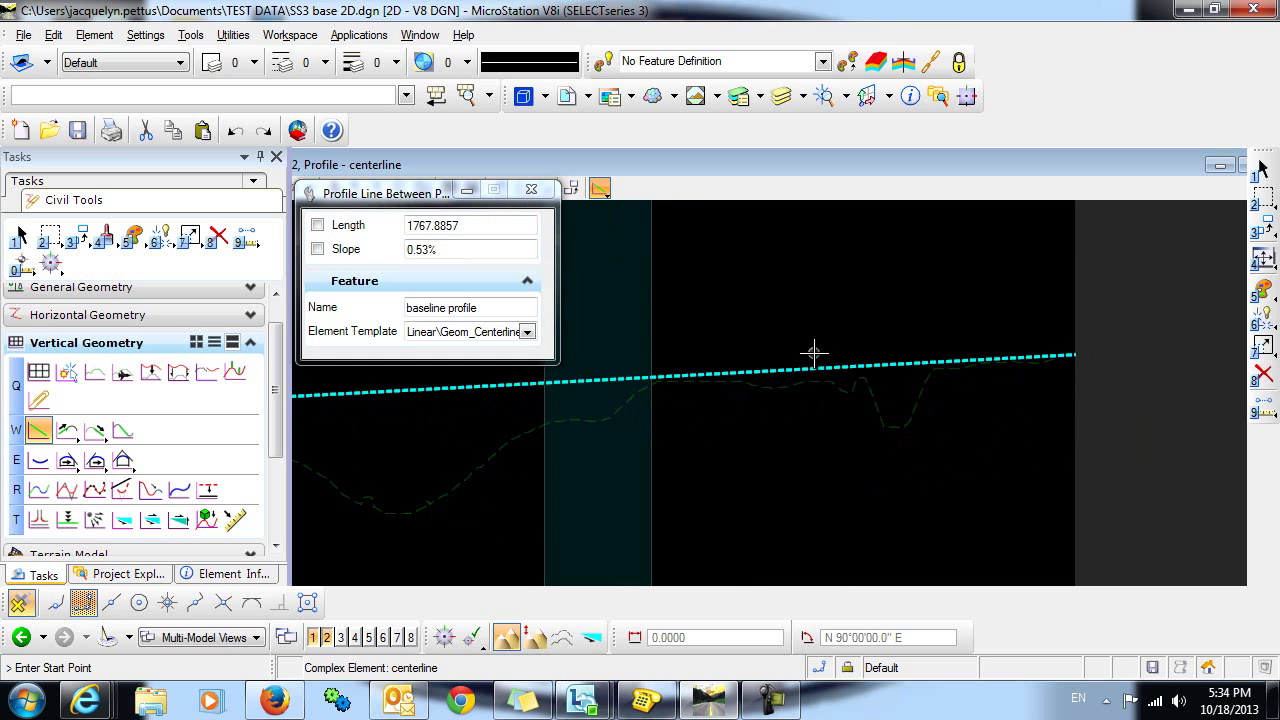
{"action": "scroll", "coordinate": [760, 322], "scroll_direction": "down", "scroll_amount": 2}
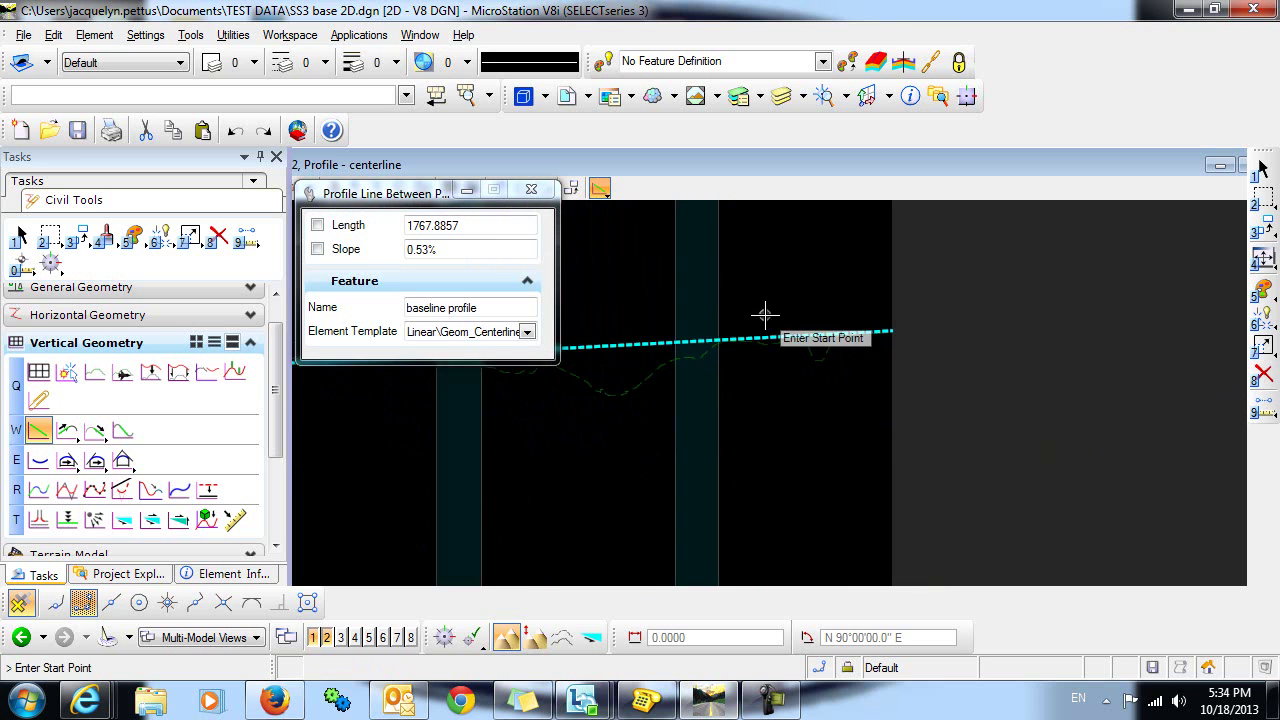
{"action": "left_click", "coordinate": [531, 190]}
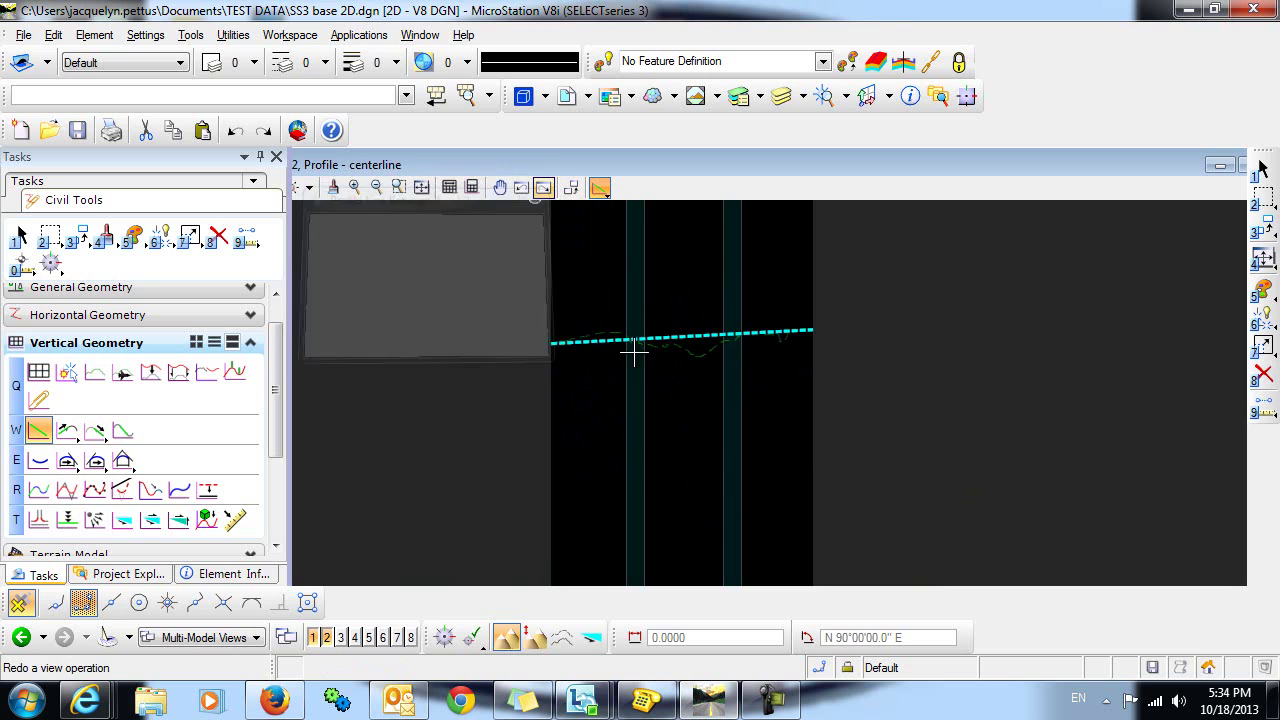
{"action": "scroll", "coordinate": [635, 335], "scroll_direction": "up", "scroll_amount": 2}
{"action": "scroll", "coordinate": [635, 335], "scroll_direction": "up", "scroll_amount": 1}
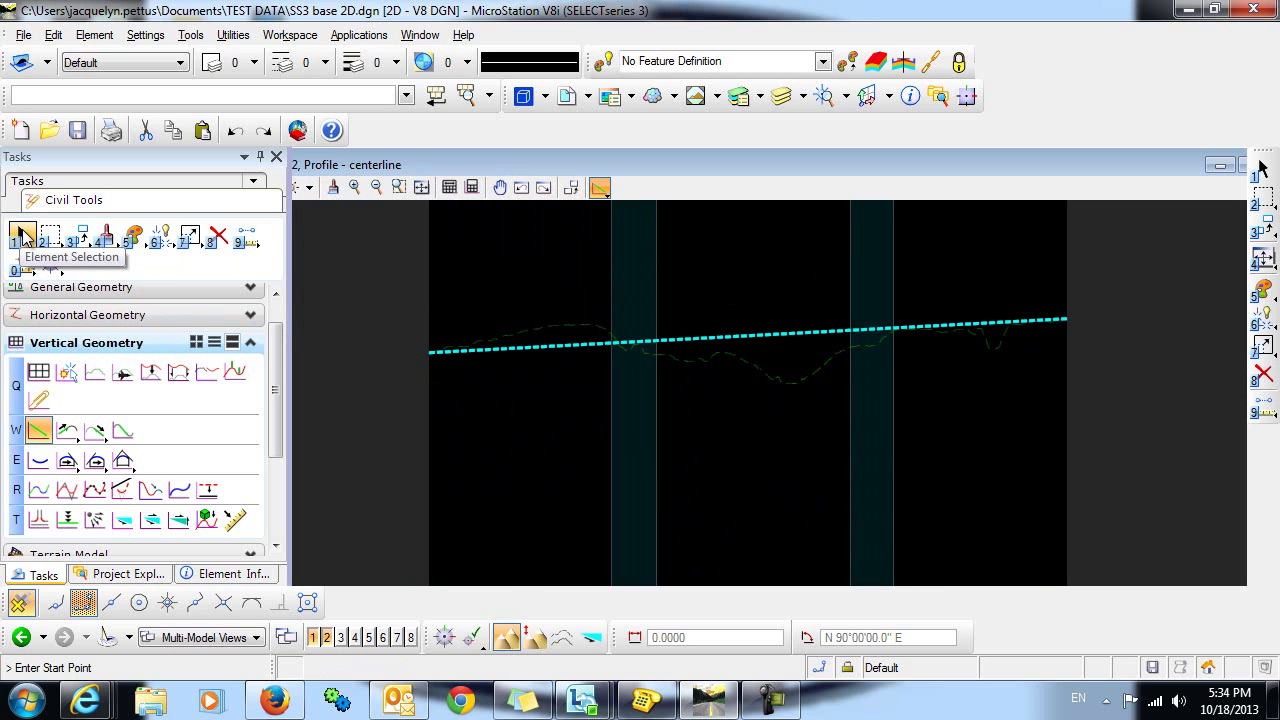
Step: Select the profile line and set 'baseline profile' as the centerline's active profile
{"action": "left_click", "coordinate": [22, 236]}
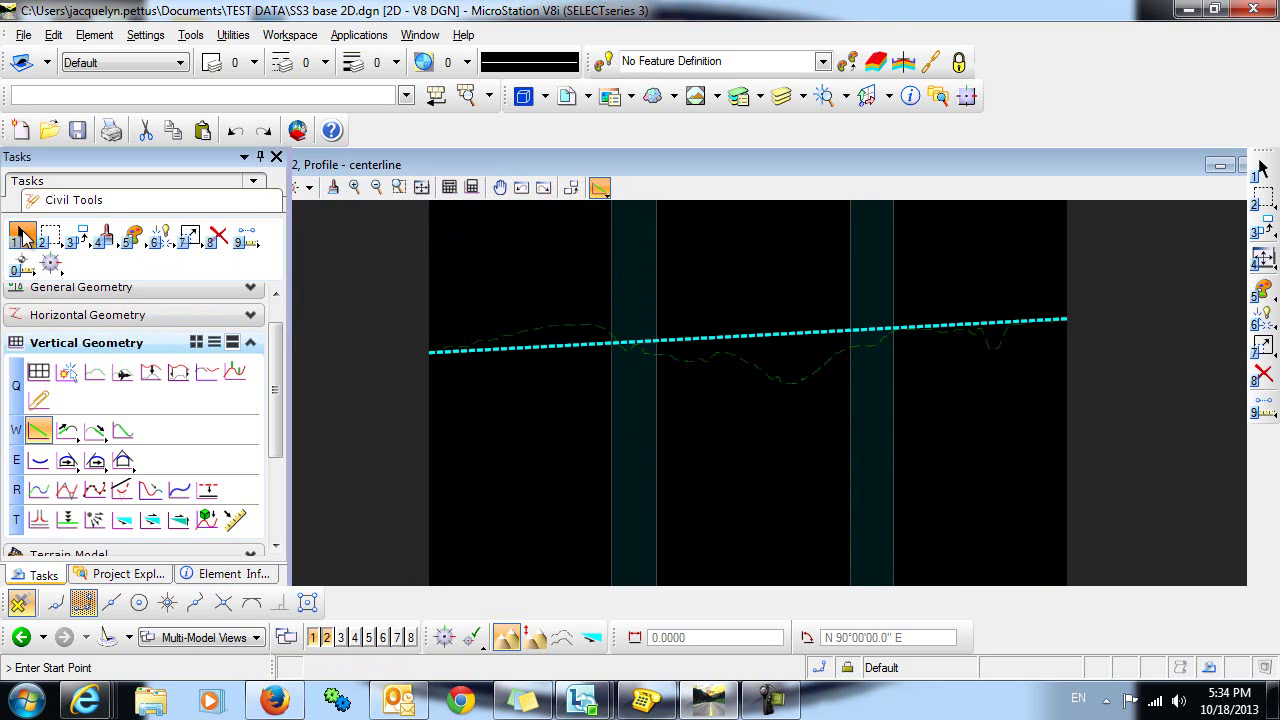
{"action": "left_click", "coordinate": [540, 345]}
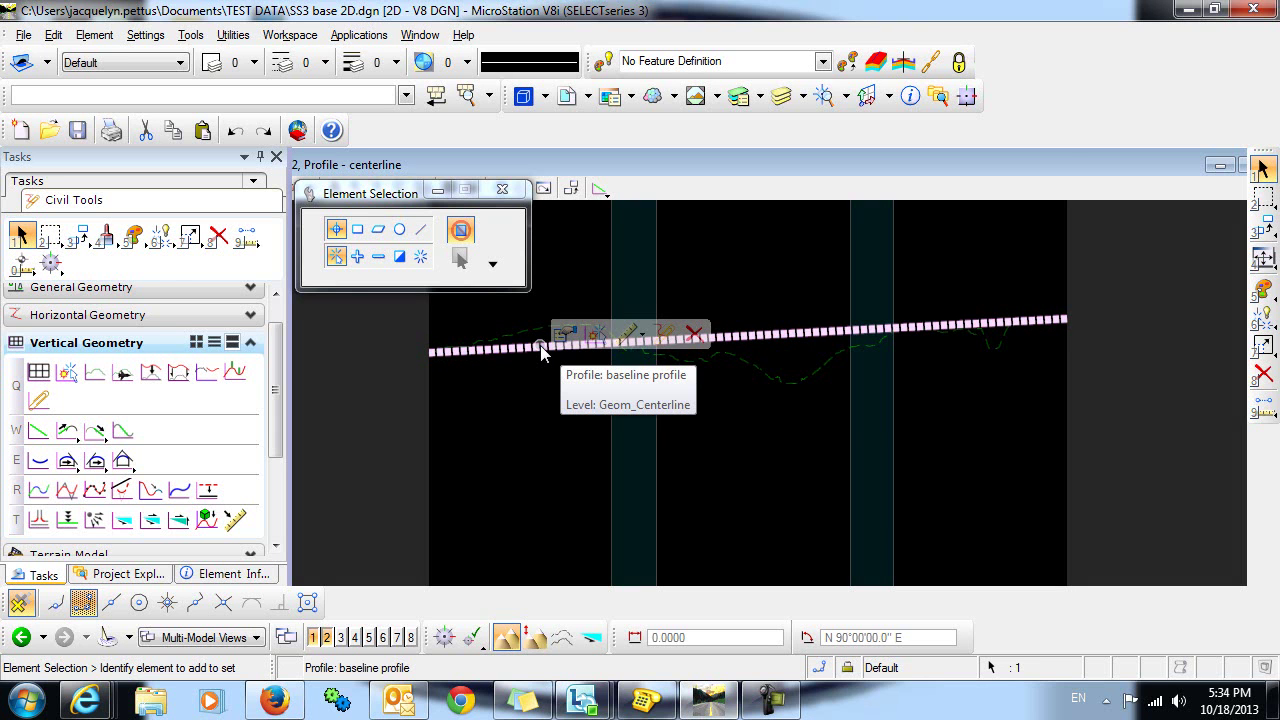
{"action": "left_click", "coordinate": [595, 337]}
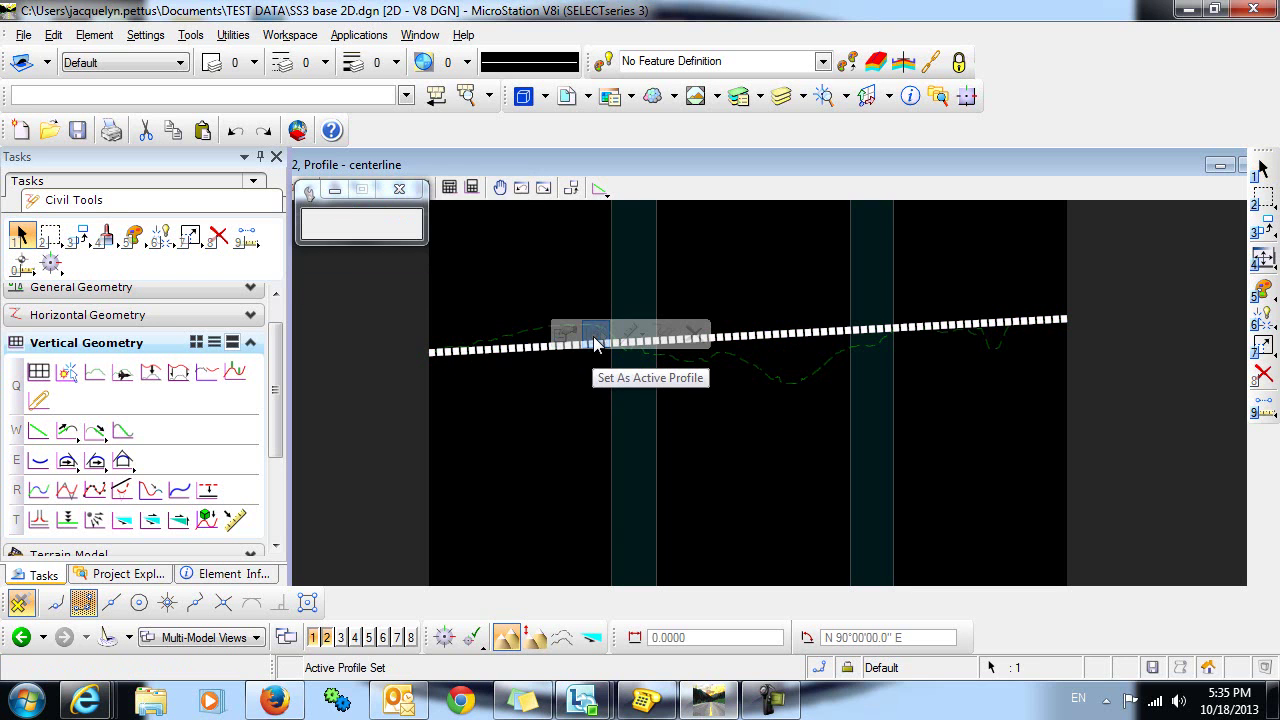
Step: Close View 2 and pan the terrain plan to show more of the centerline
{"action": "left_click", "coordinate": [330, 639]}
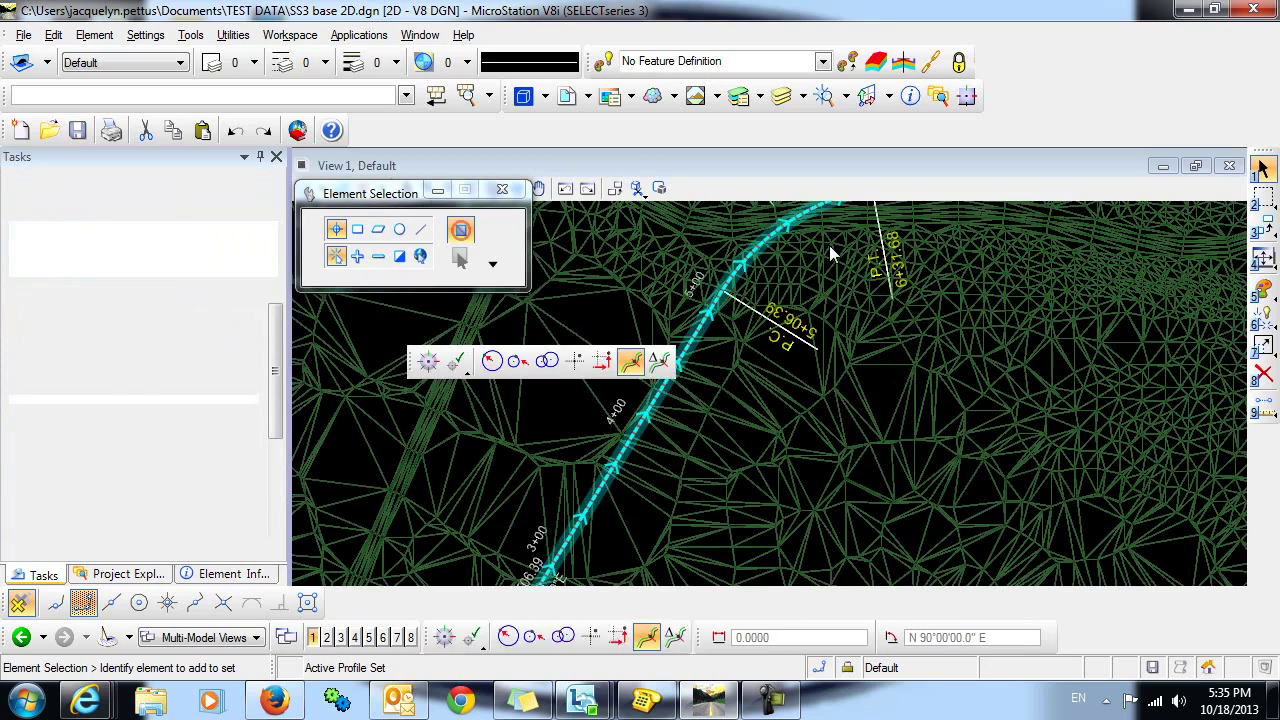
{"action": "scroll", "coordinate": [859, 481], "scroll_direction": "down", "scroll_amount": 3}
{"action": "scroll", "coordinate": [861, 470], "scroll_direction": "down", "scroll_amount": 1}
{"action": "middle_click_drag", "start_coordinate": [940, 443], "coordinate": [729, 431]}
{"action": "scroll", "coordinate": [730, 433], "scroll_direction": "down", "scroll_amount": 1}
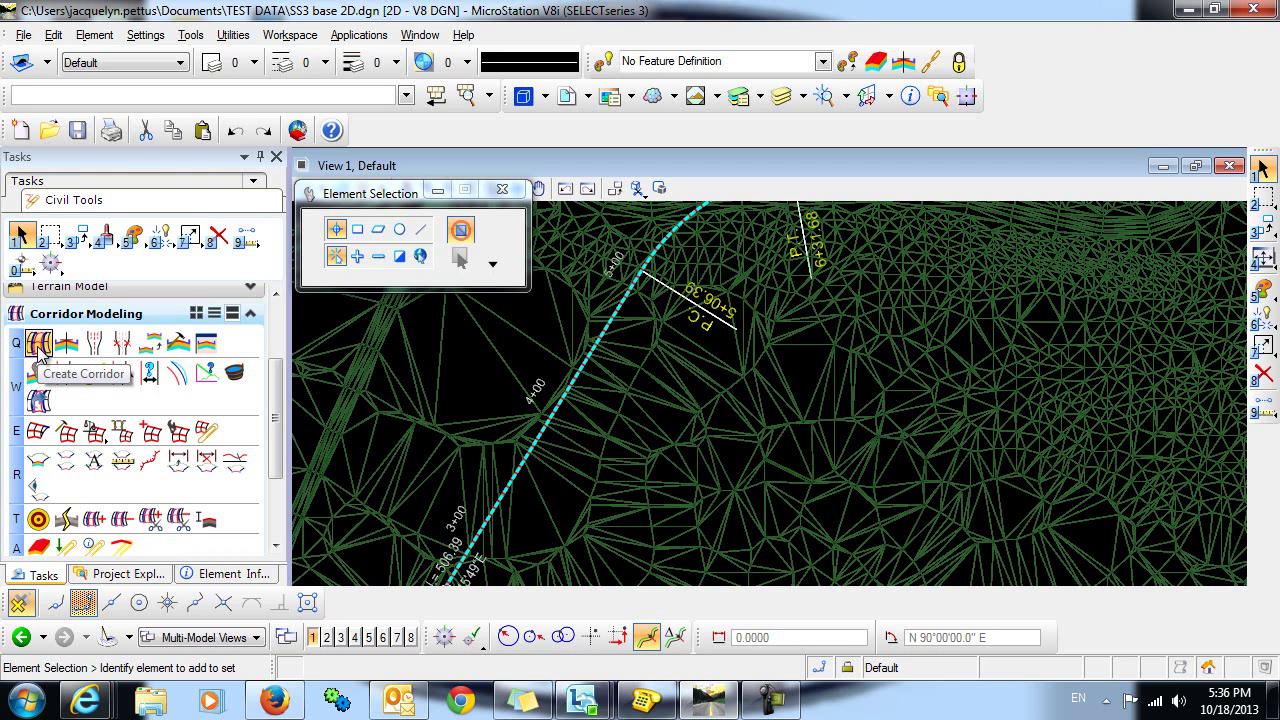
Step: Create corridor HWY 431 at design stage 3 - Final on the centerline with its active profile
{"action": "left_click", "coordinate": [38, 345]}
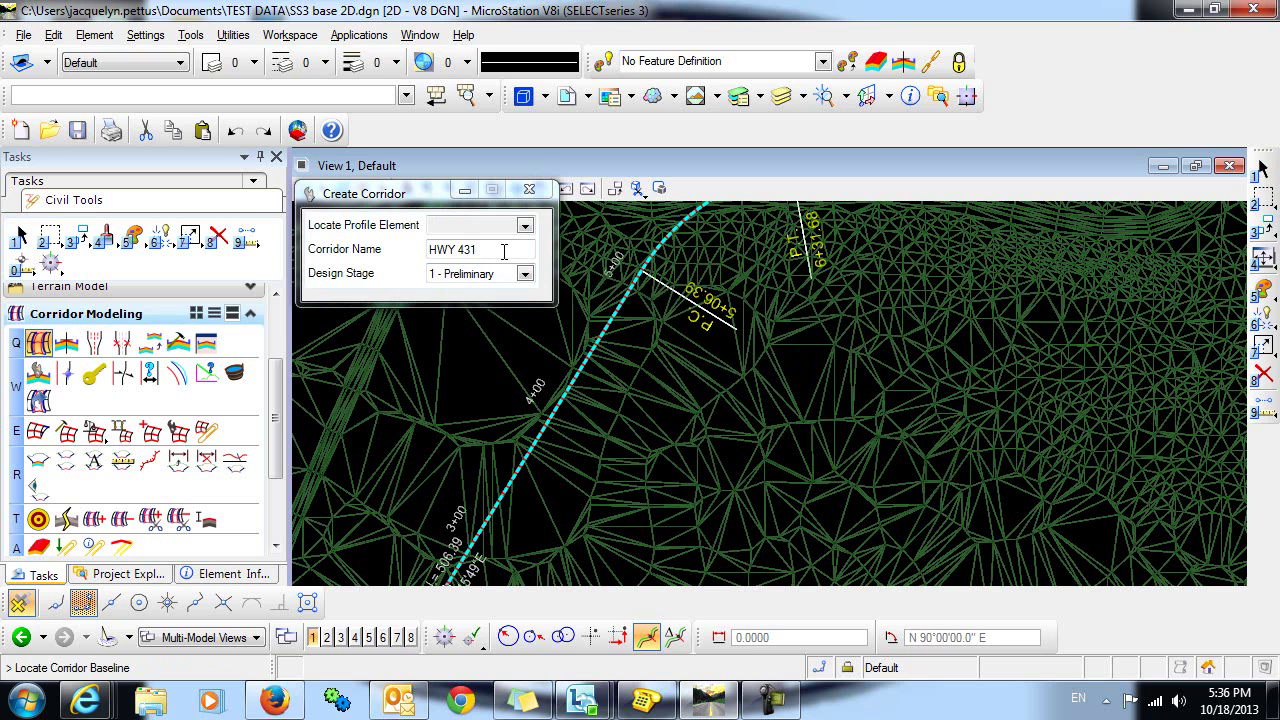
{"action": "left_click", "coordinate": [526, 277]}
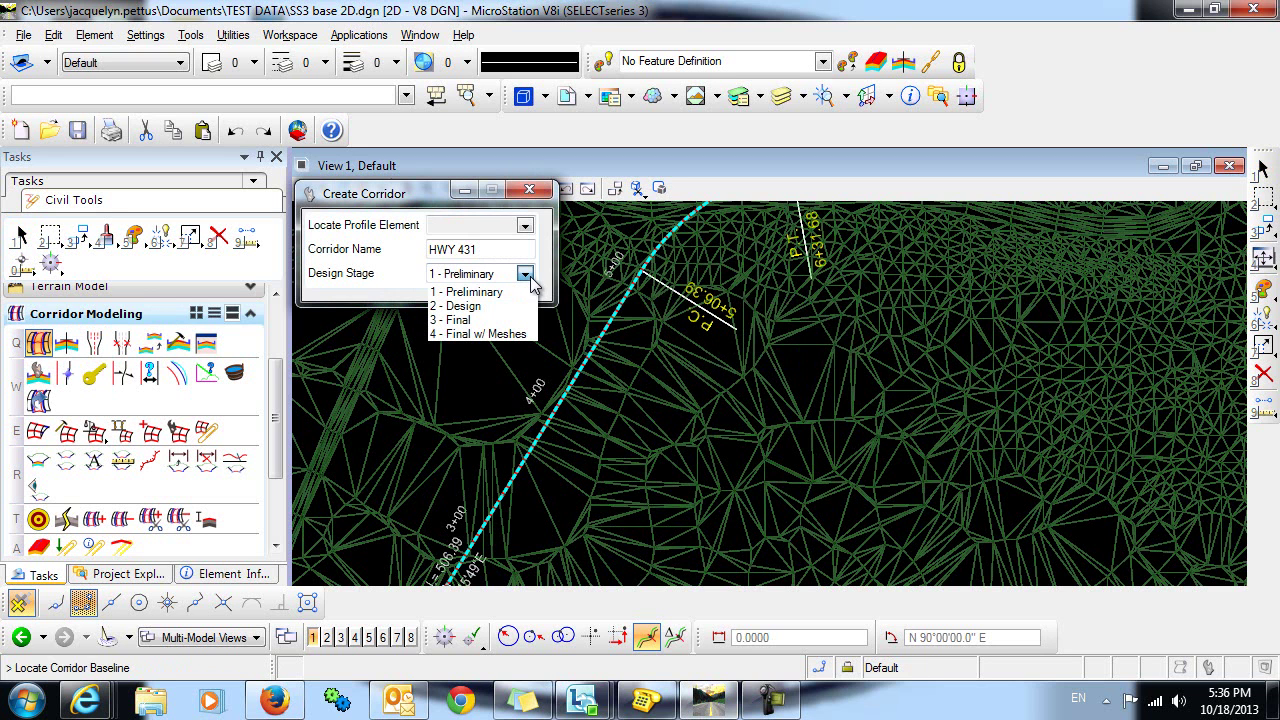
{"action": "left_click", "coordinate": [460, 320]}
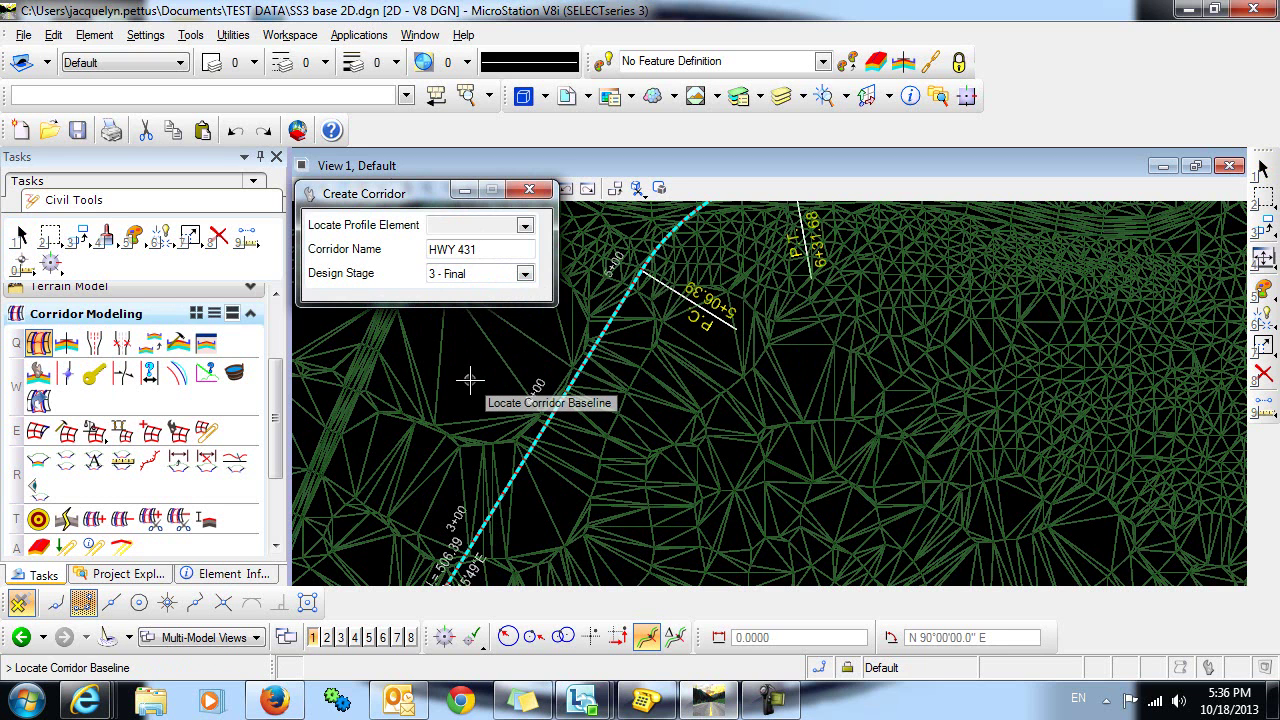
{"action": "left_click", "coordinate": [520, 464]}
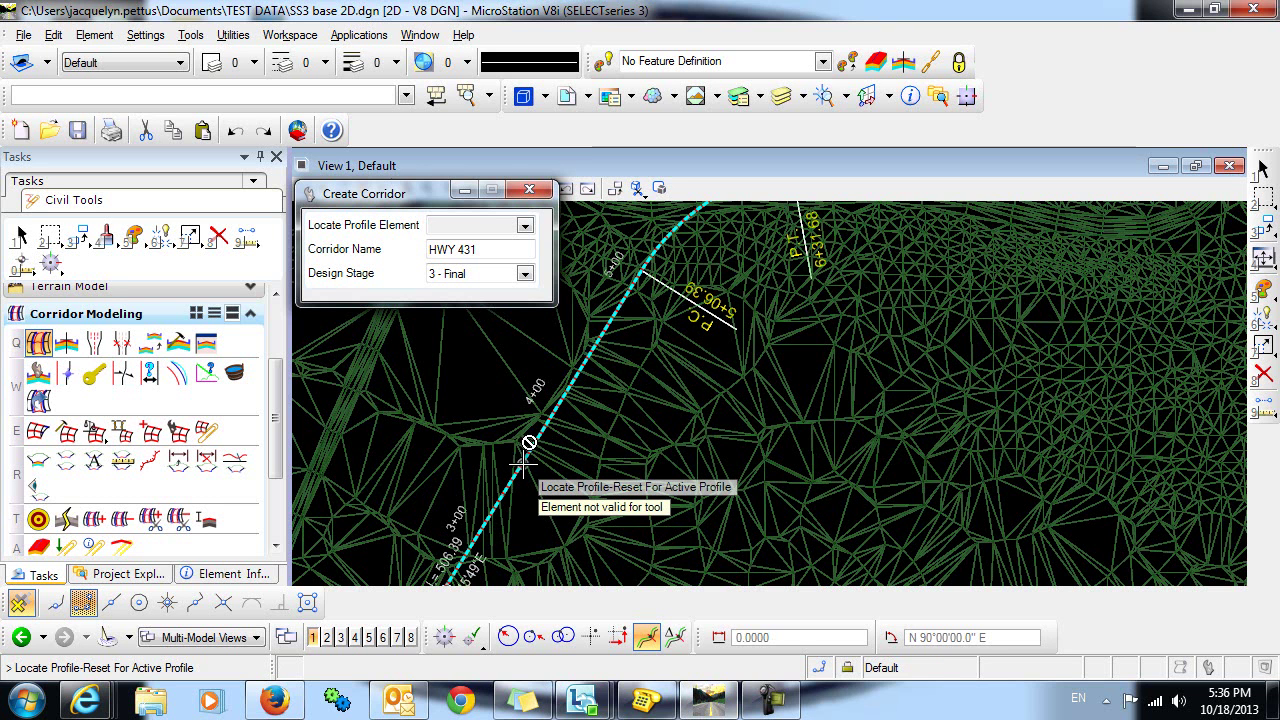
{"action": "right_click", "coordinate": [522, 463]}
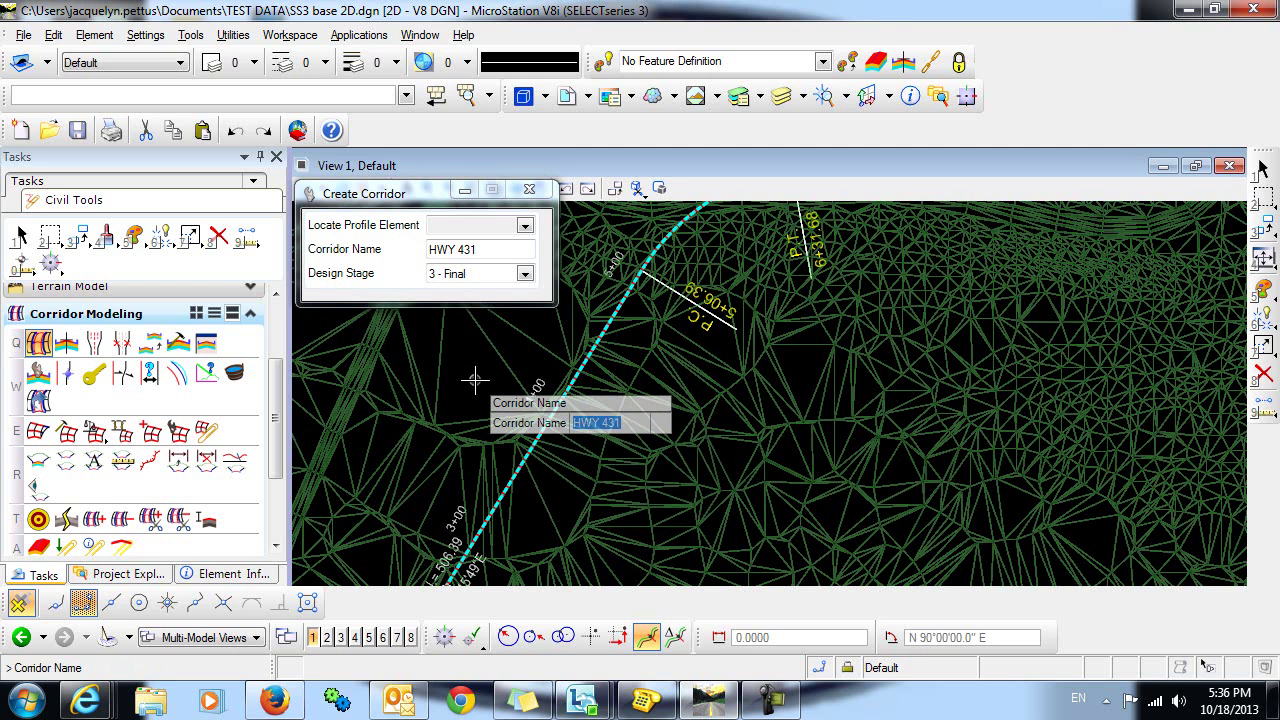
{"action": "left_click", "coordinate": [475, 380]}
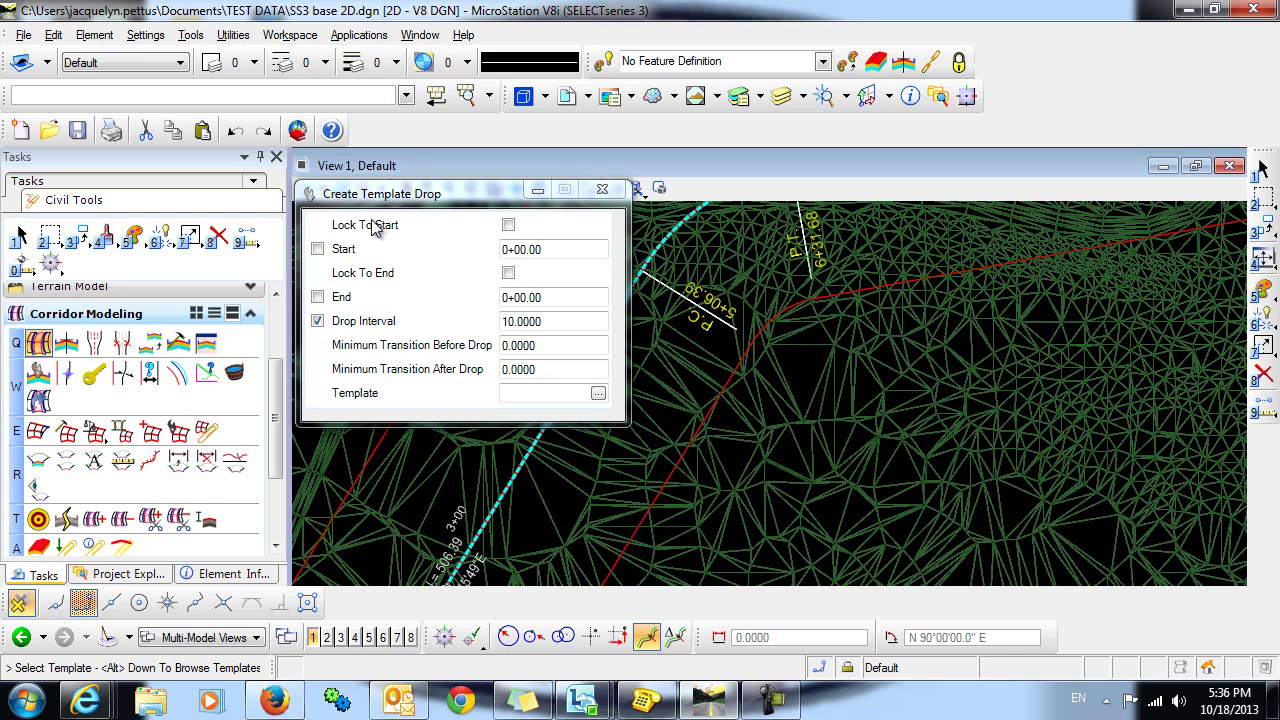
Step: Turn on Lock To Start for the template drop, then zoom out and pan to frame the whole corridor
{"action": "scroll", "coordinate": [722, 398], "scroll_direction": "down", "scroll_amount": 2}
{"action": "scroll", "coordinate": [722, 398], "scroll_direction": "down", "scroll_amount": 2}
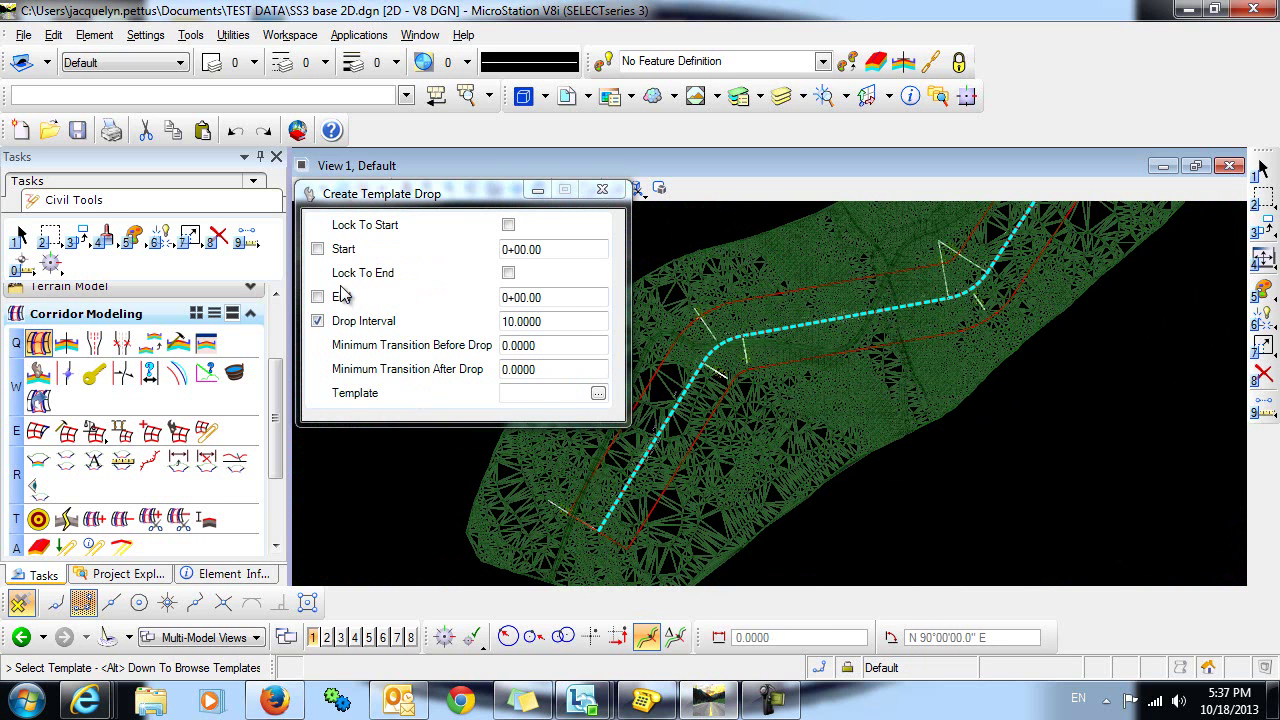
{"action": "left_click", "coordinate": [509, 226]}
{"action": "middle_click_drag", "start_coordinate": [668, 467], "coordinate": [800, 511]}
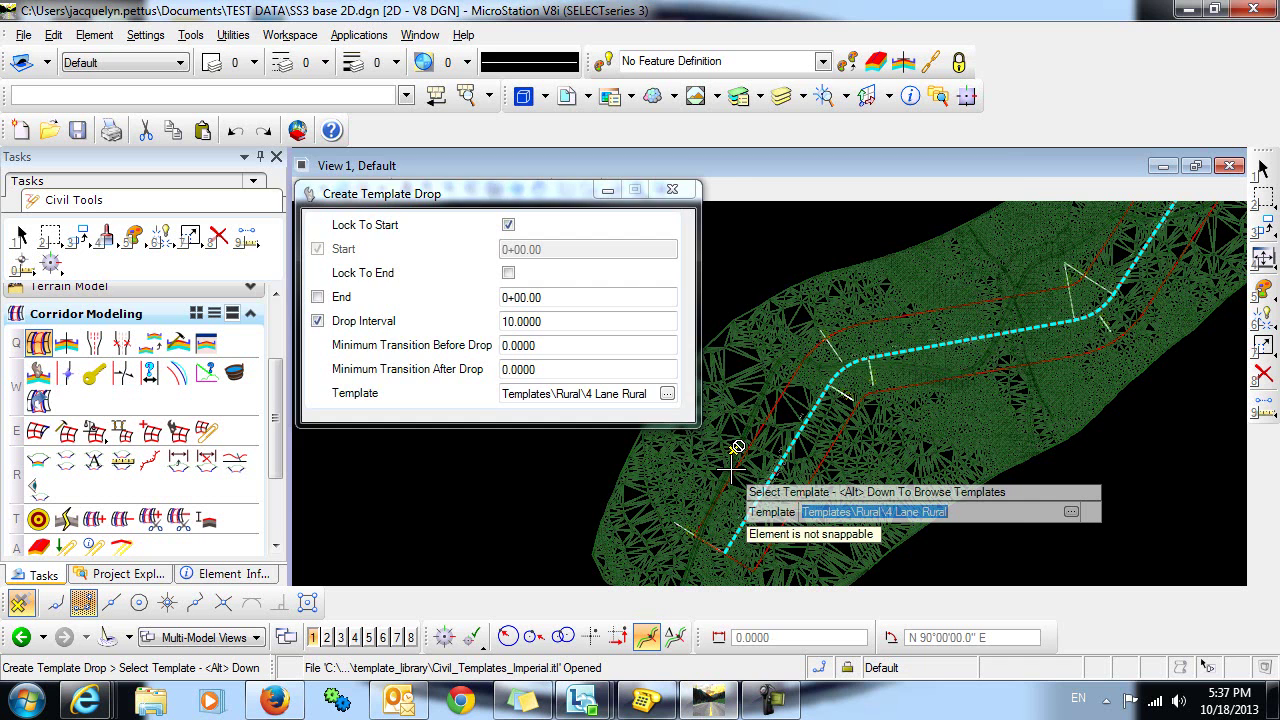
Step: Pick Templates\Rural\2 Lane Rural from the template library in place of 4 Lane Rural
{"action": "key", "text": "alt+Down"}
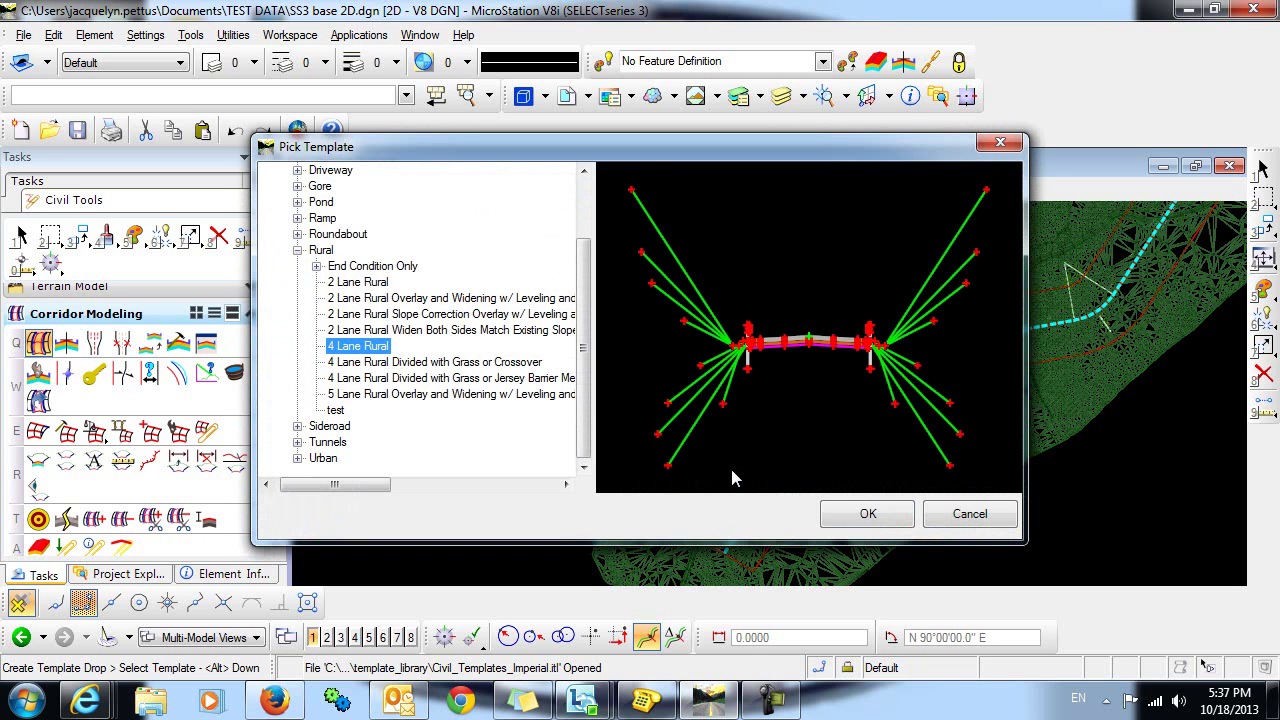
{"action": "left_click", "coordinate": [380, 288]}
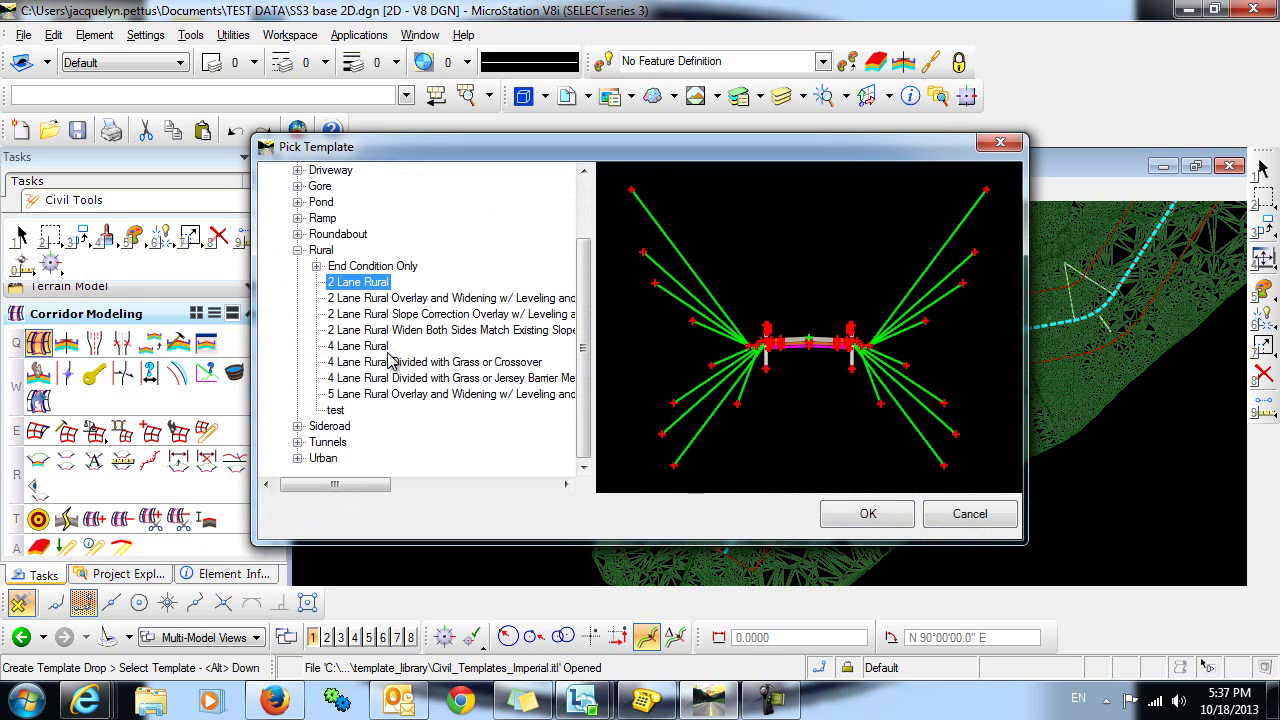
{"action": "left_click", "coordinate": [868, 513]}
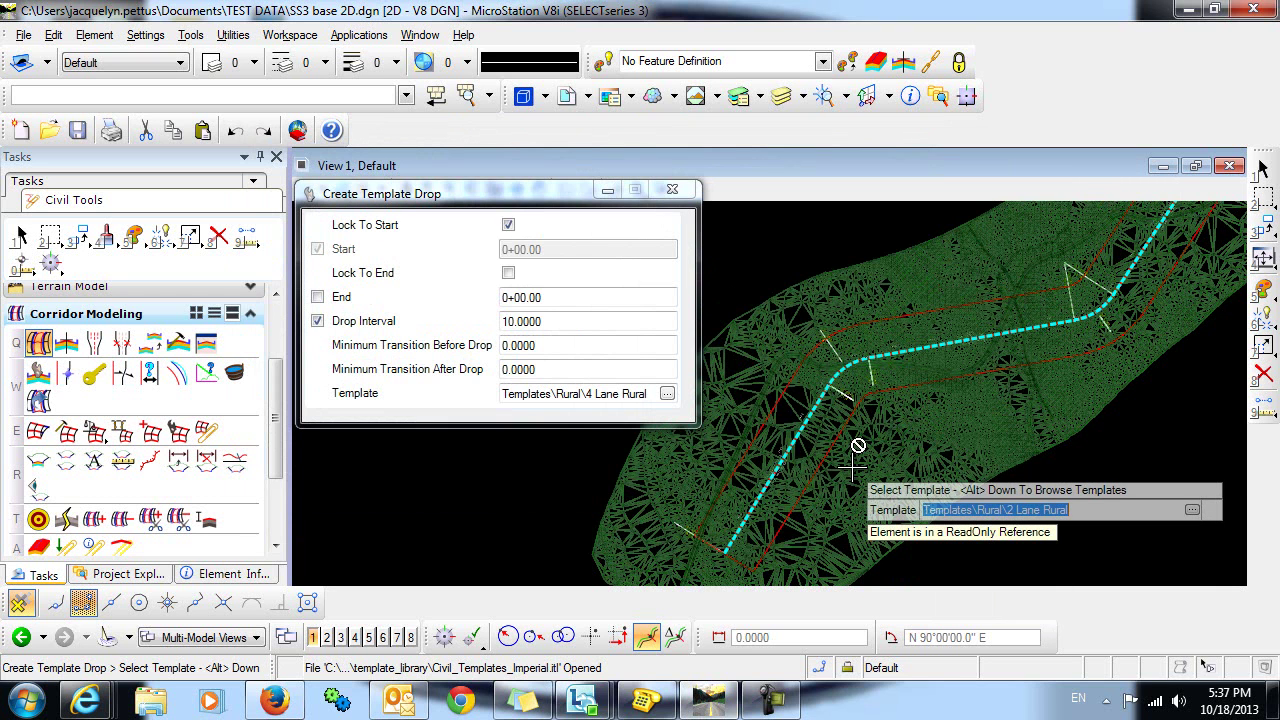
Step: Accept the 2 Lane Rural template and set stations from 0+00.00 to 10+69.67
{"action": "left_click", "coordinate": [852, 465]}
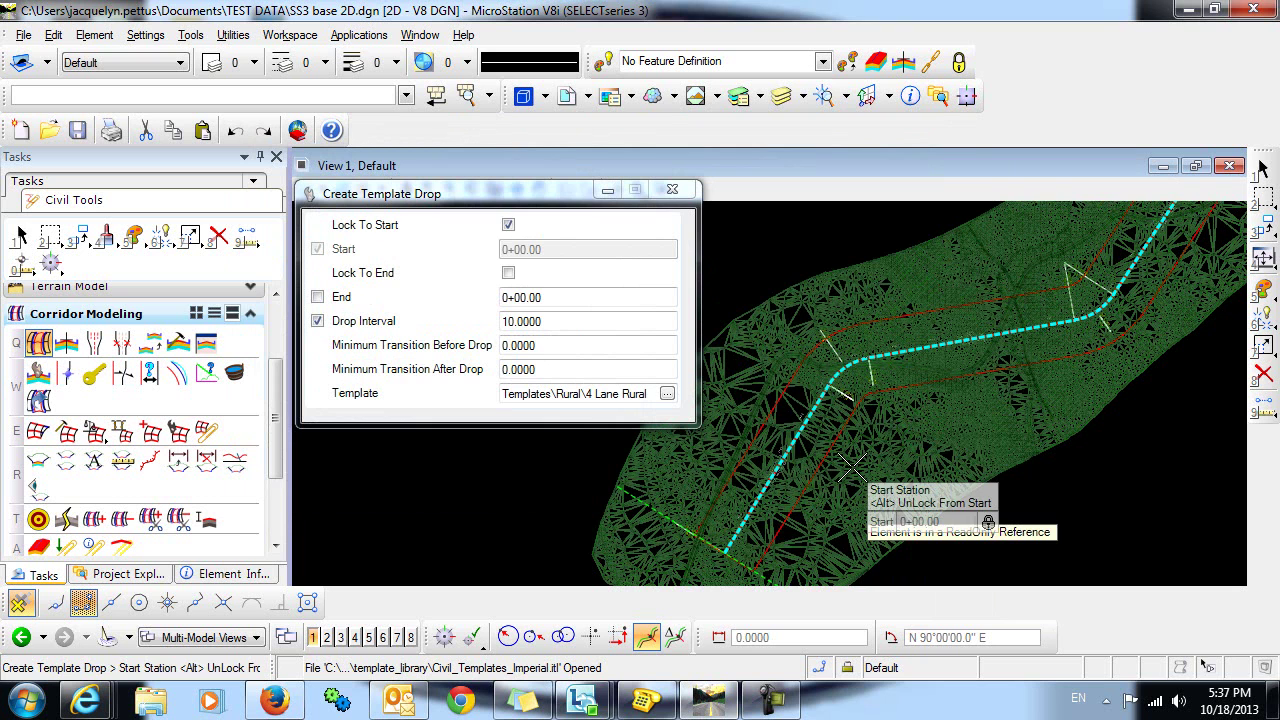
{"action": "left_click", "coordinate": [879, 408]}
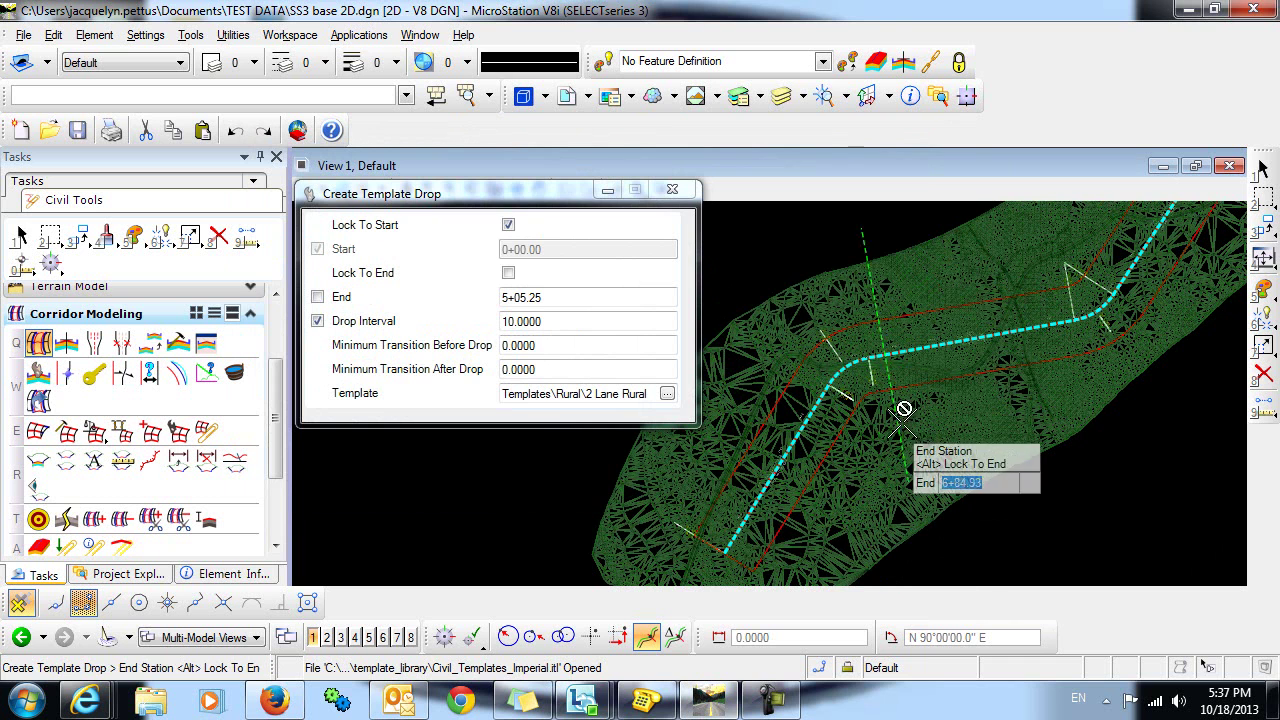
{"action": "left_click", "coordinate": [1051, 405]}
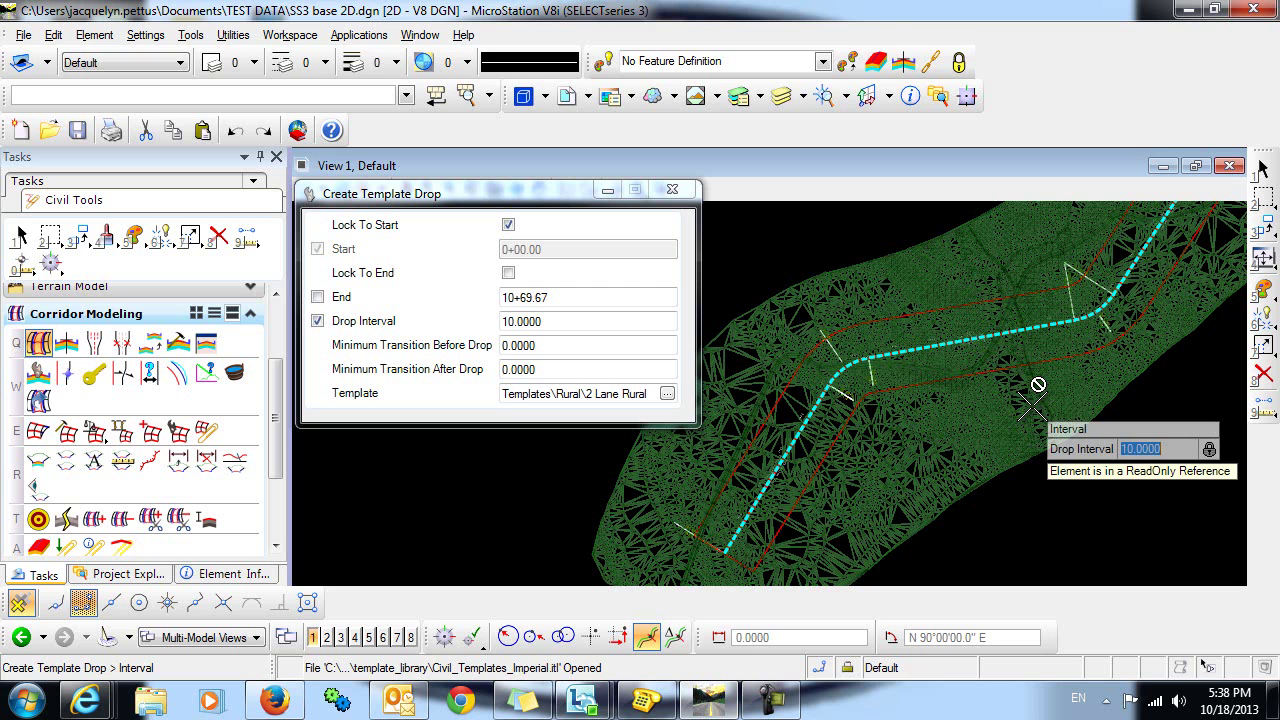
Step: Use a 25.0000 drop interval and zero transitions before and after to build the corridor
{"action": "type", "text": "25"}
{"action": "key", "text": "Return"}
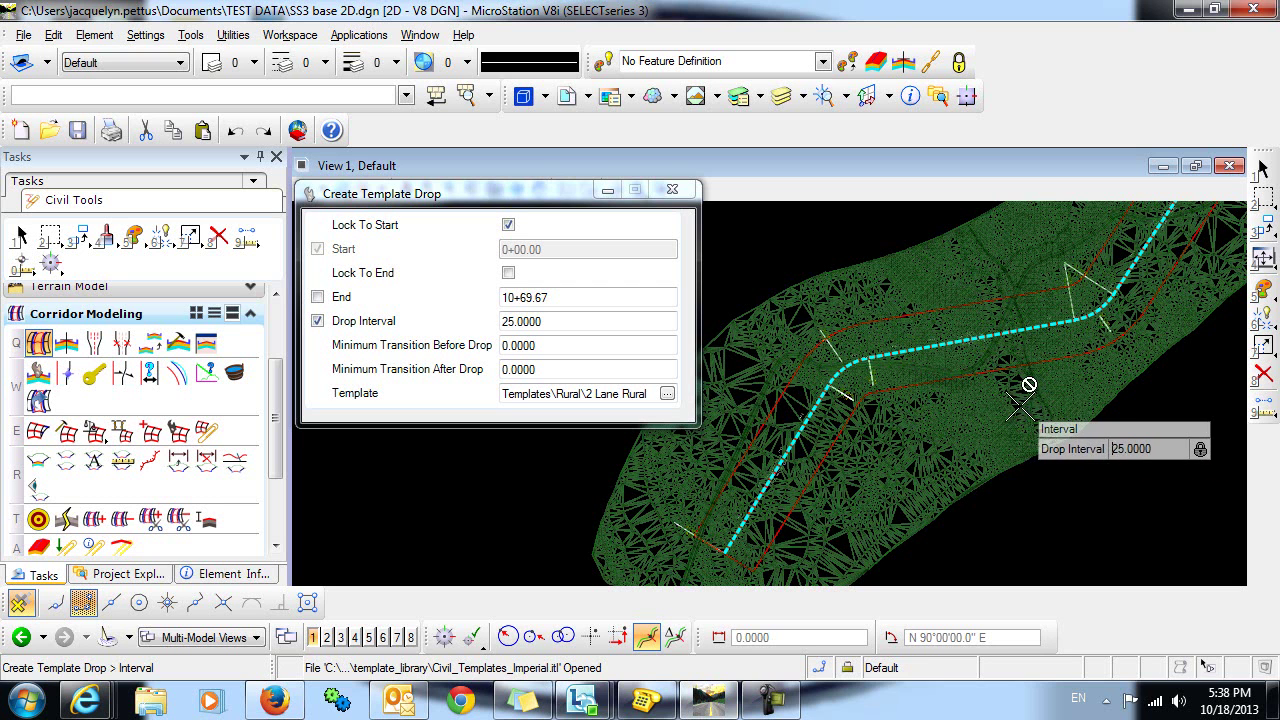
{"action": "left_click", "coordinate": [1000, 410]}
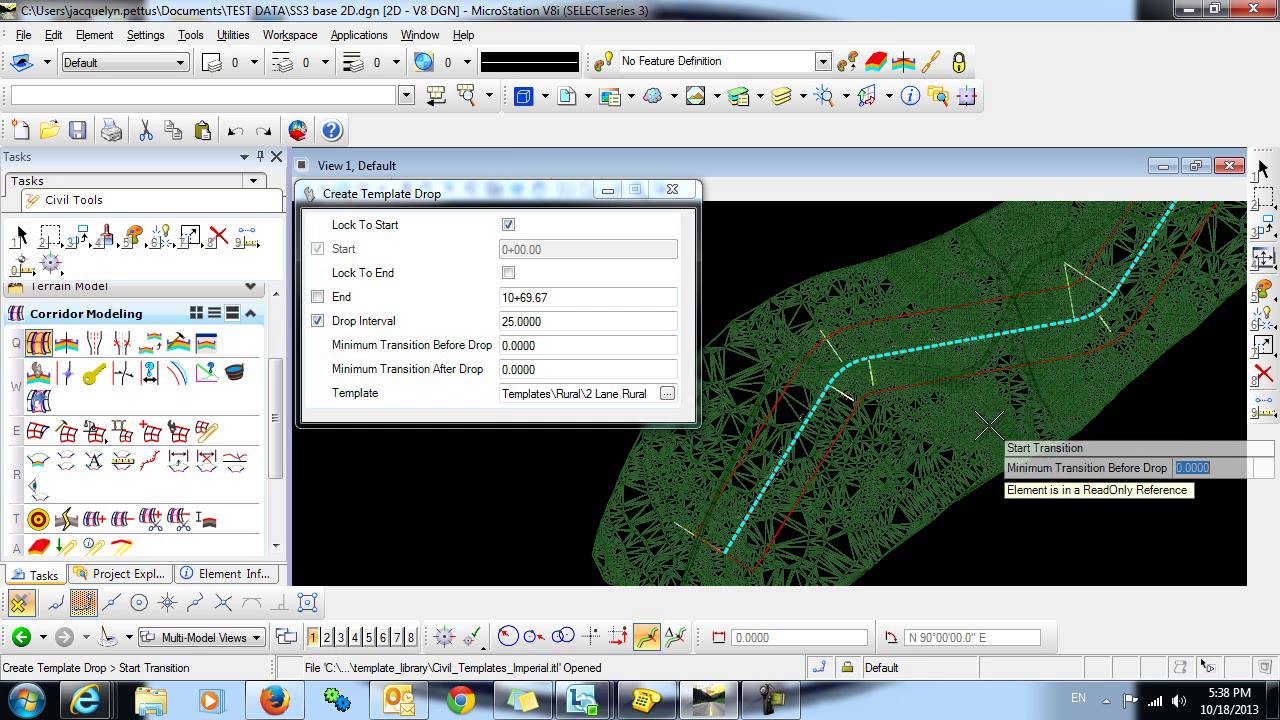
{"action": "left_click", "coordinate": [988, 425]}
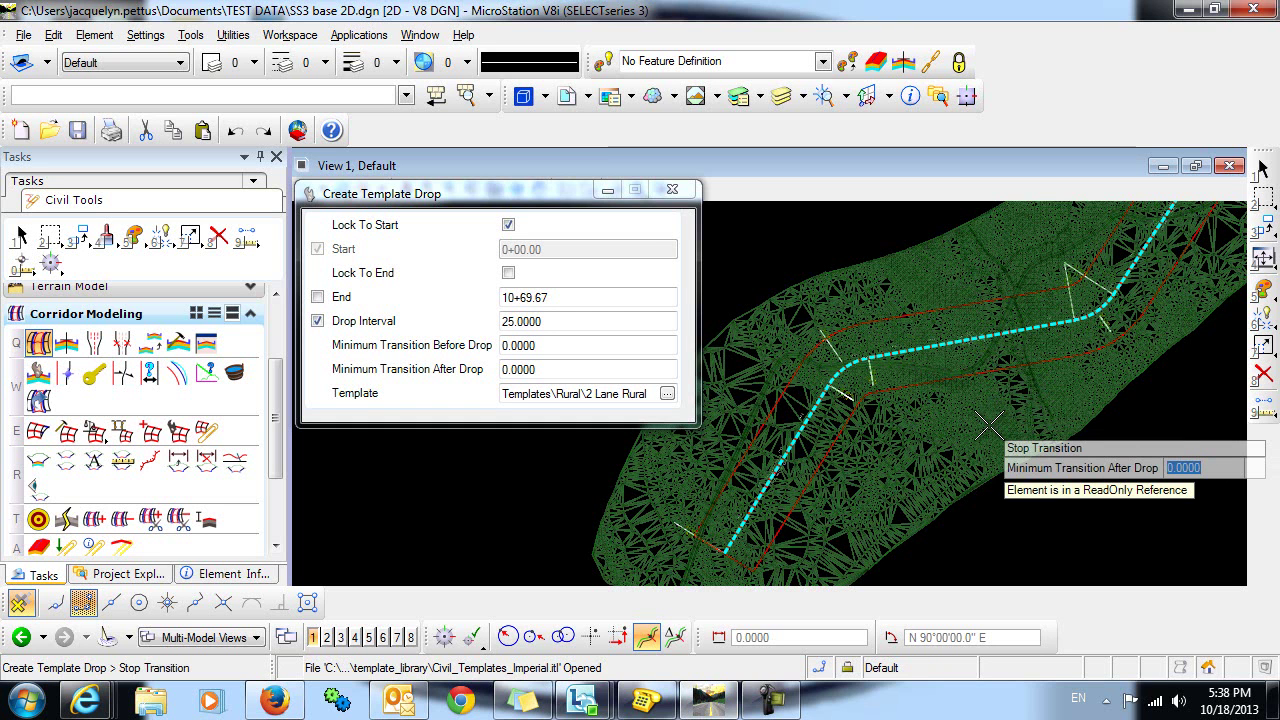
{"action": "left_click", "coordinate": [988, 425]}
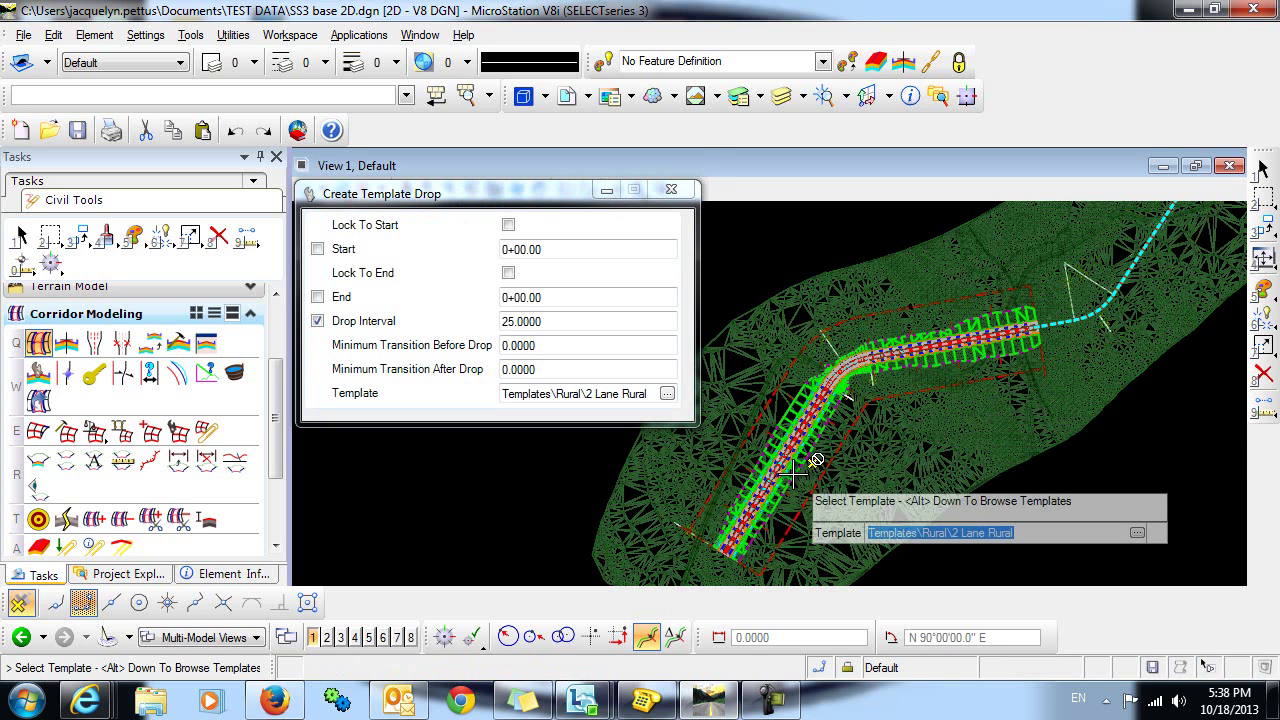
Step: Zoom in on the HWY 431 corridor and select it with Element Selection to show its Properties tool
{"action": "scroll", "coordinate": [780, 500], "scroll_direction": "up", "scroll_amount": 5}
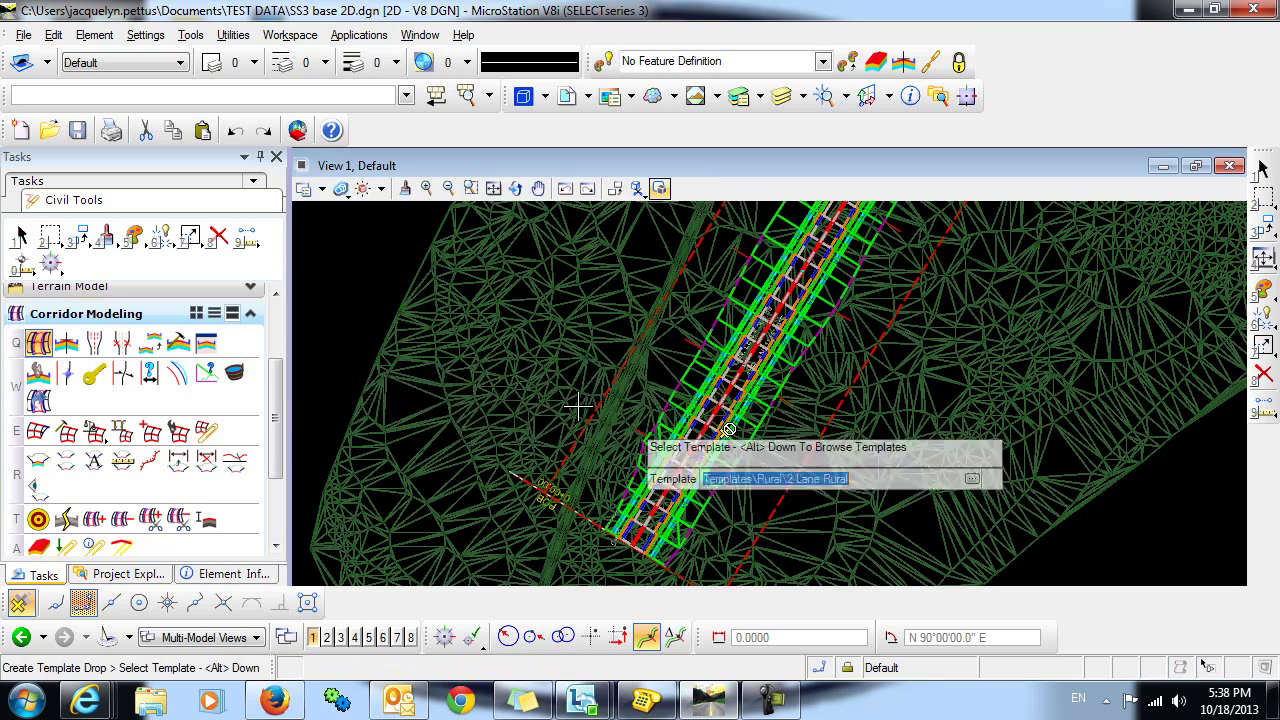
{"action": "left_click", "coordinate": [22, 236]}
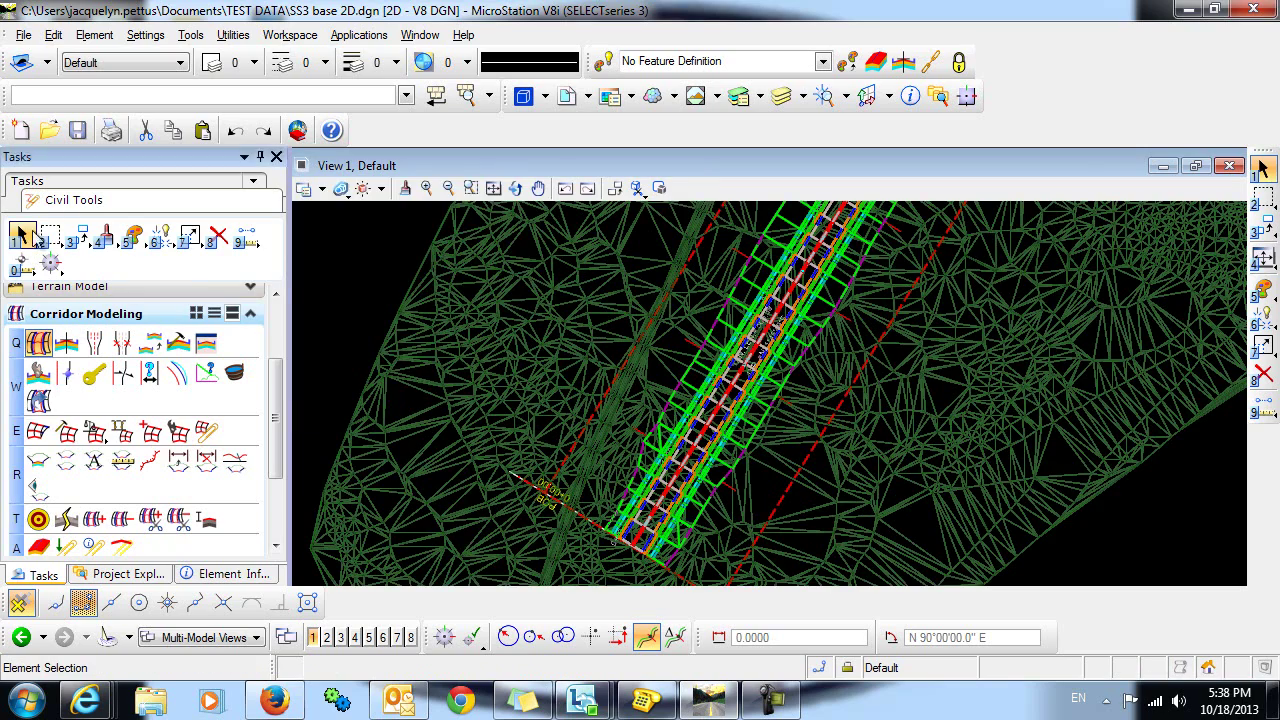
{"action": "left_click", "coordinate": [688, 347]}
{"action": "scroll", "coordinate": [689, 345], "scroll_direction": "up", "scroll_amount": 3}
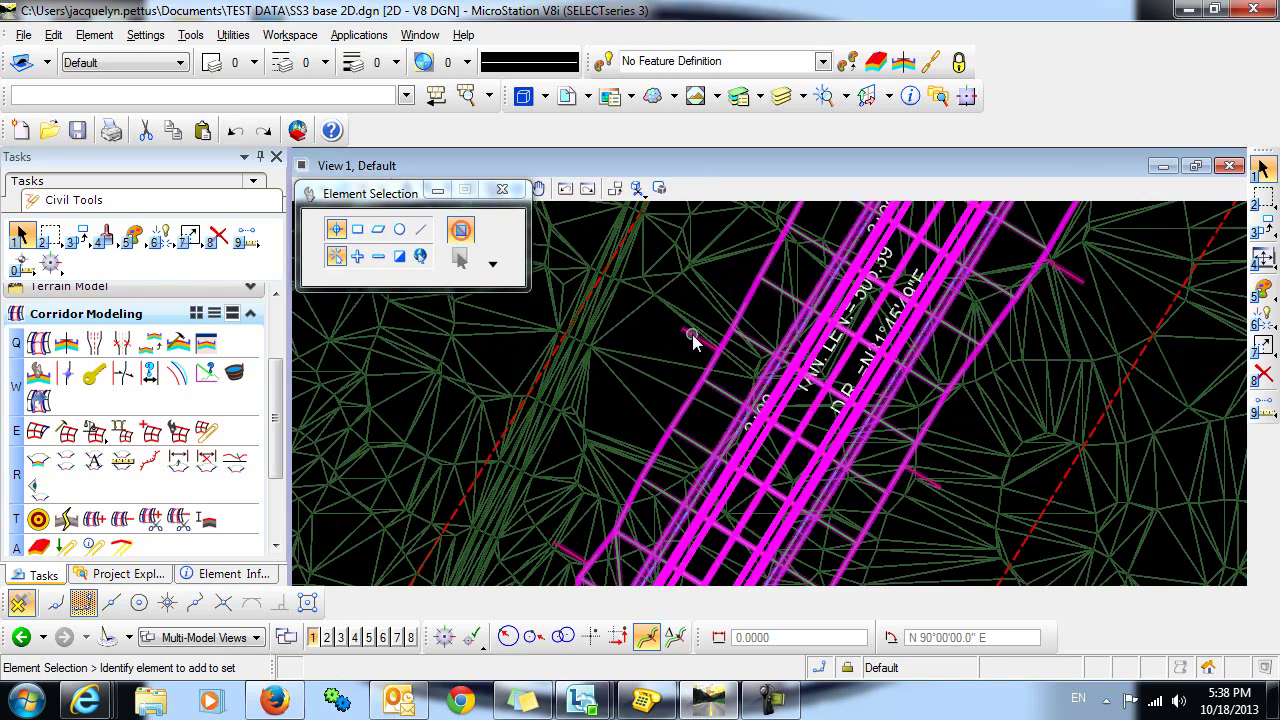
{"action": "left_click", "coordinate": [692, 334]}
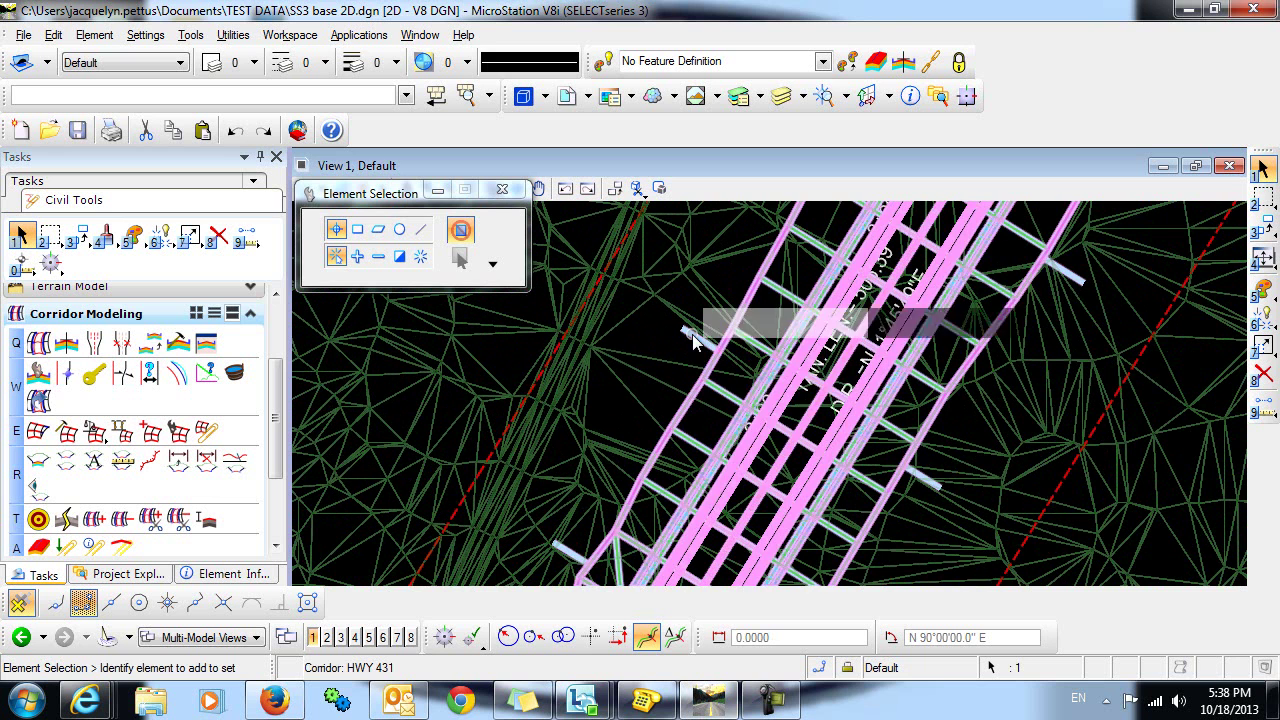
{"action": "mouse_move", "coordinate": [716, 332]}
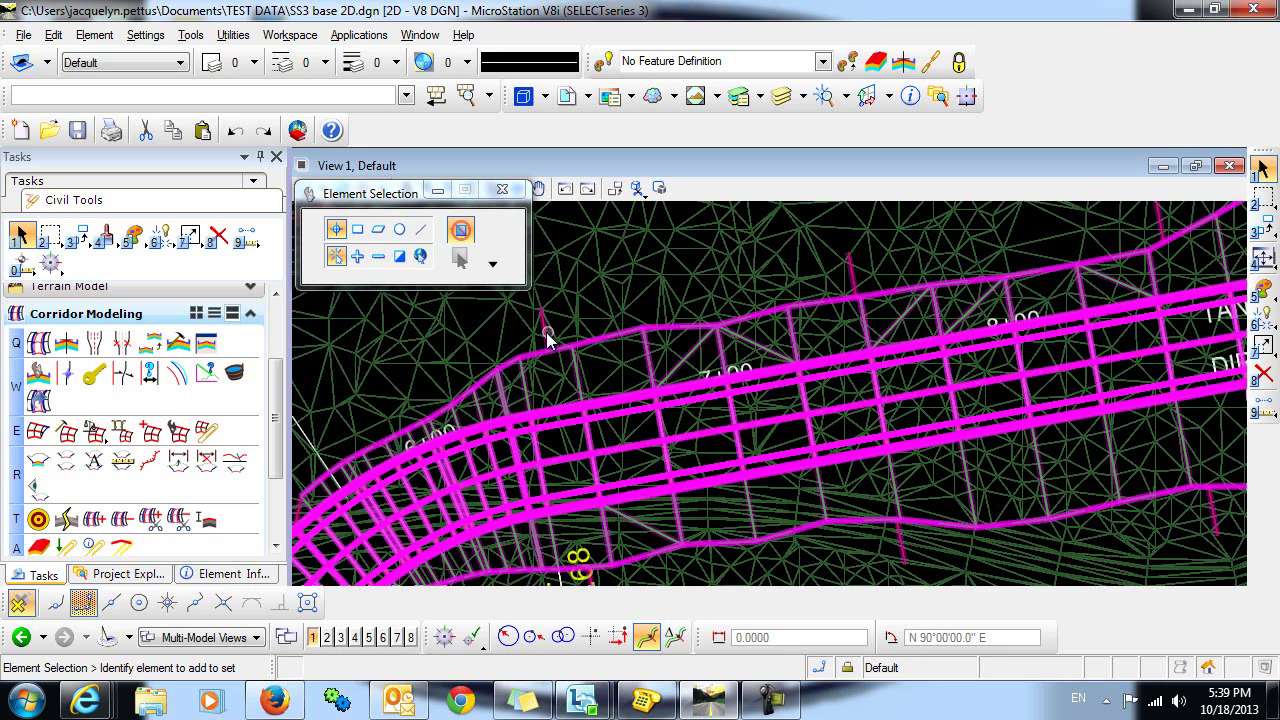
Step: Select HWY 431 and choose Corridor Objects from the Corridor Creation Tools flyout
{"action": "mouse_move", "coordinate": [545, 334]}
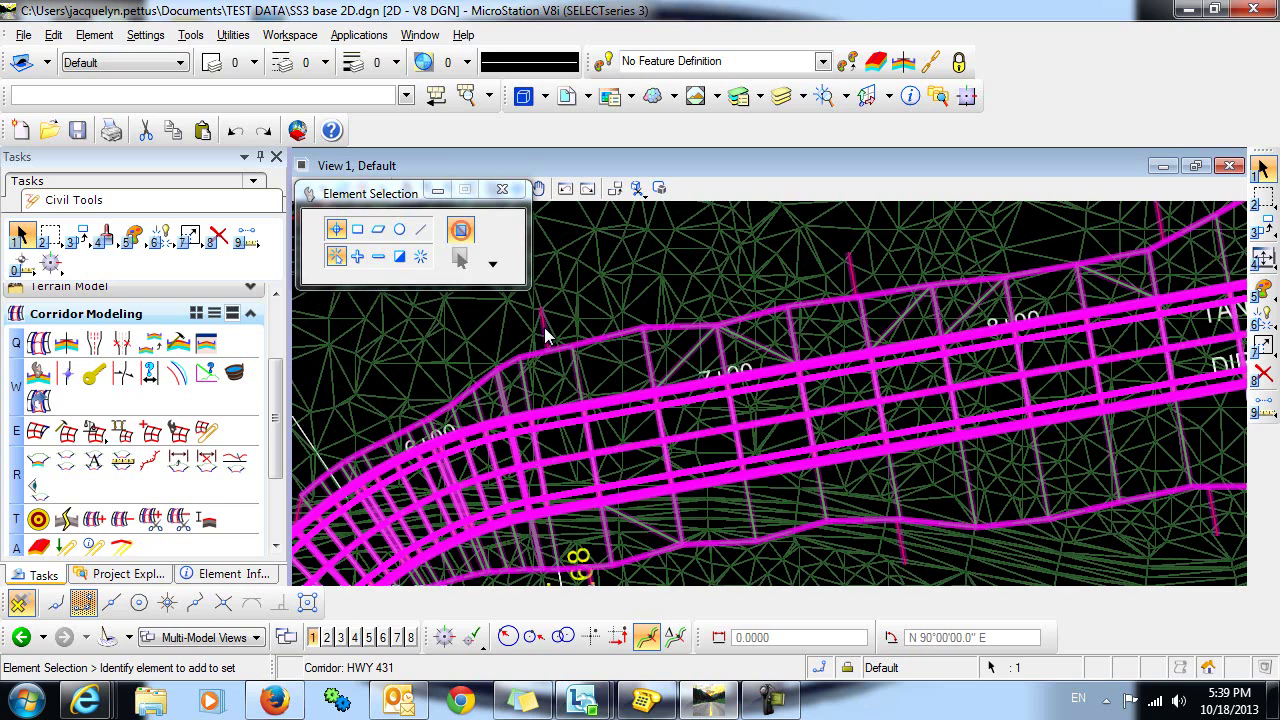
{"action": "left_click", "coordinate": [545, 334]}
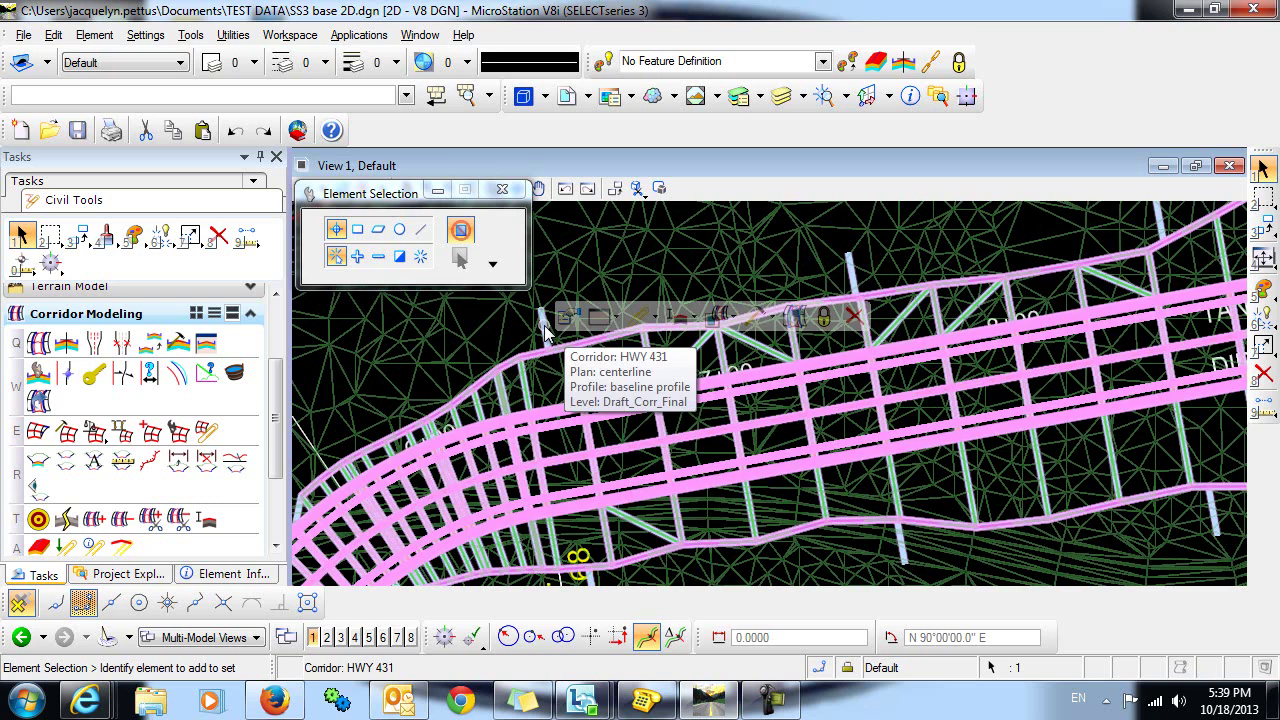
{"action": "left_click", "coordinate": [760, 316]}
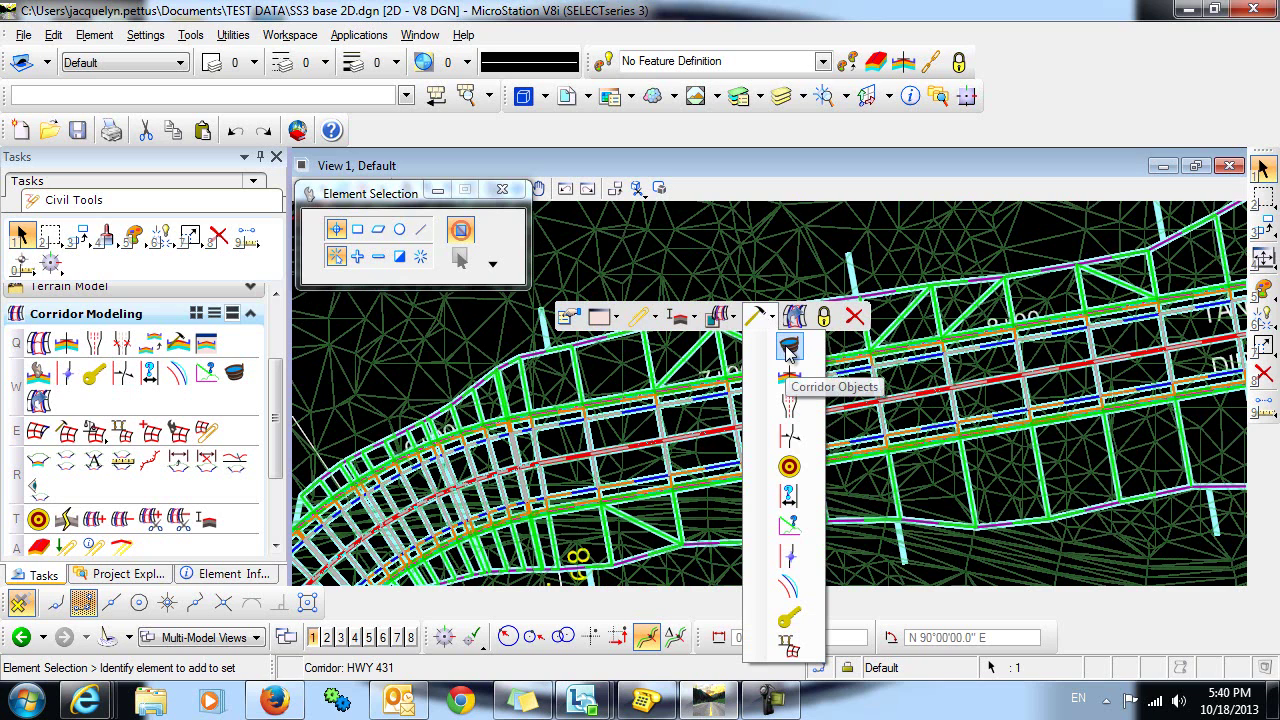
{"action": "left_click", "coordinate": [789, 347]}
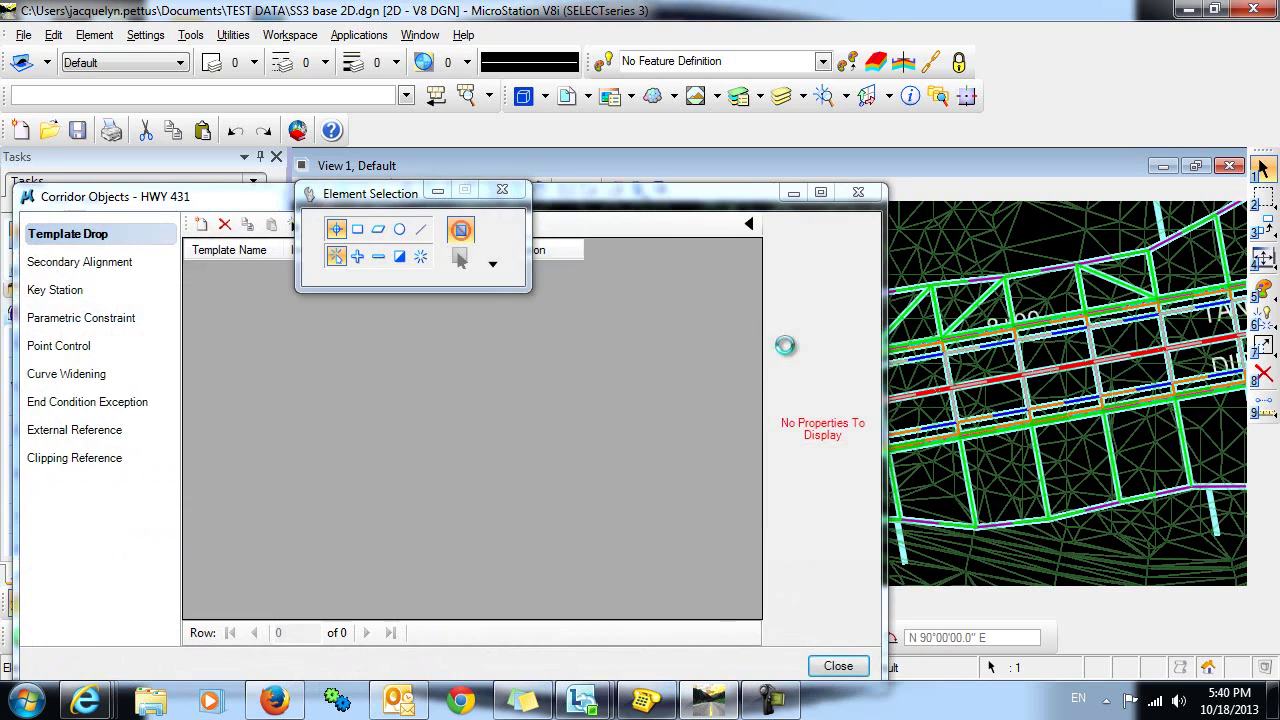